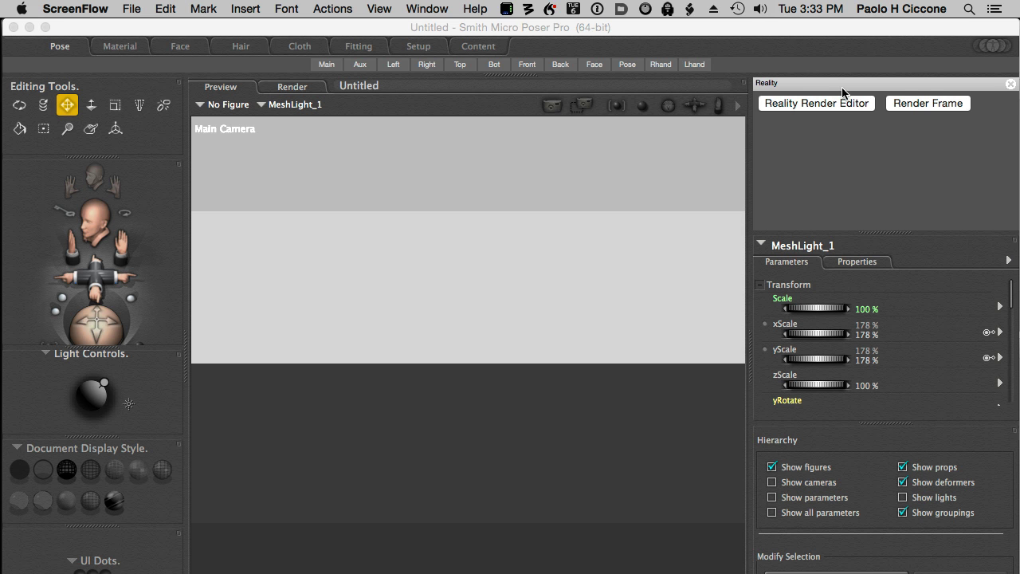
Bring Poser to the front and tilt the Main Camera view of the red-bodysuit figure.
left_click(757, 37)
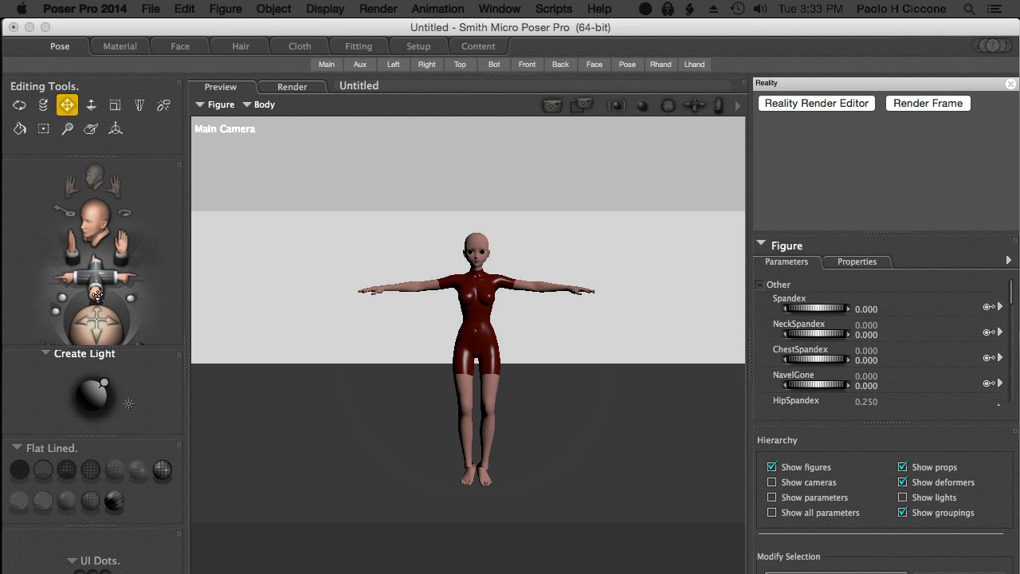
mouse_move(90, 319)
left_mouse_down()
mouse_move(75, 335)
mouse_move(73, 322)
left_mouse_up()
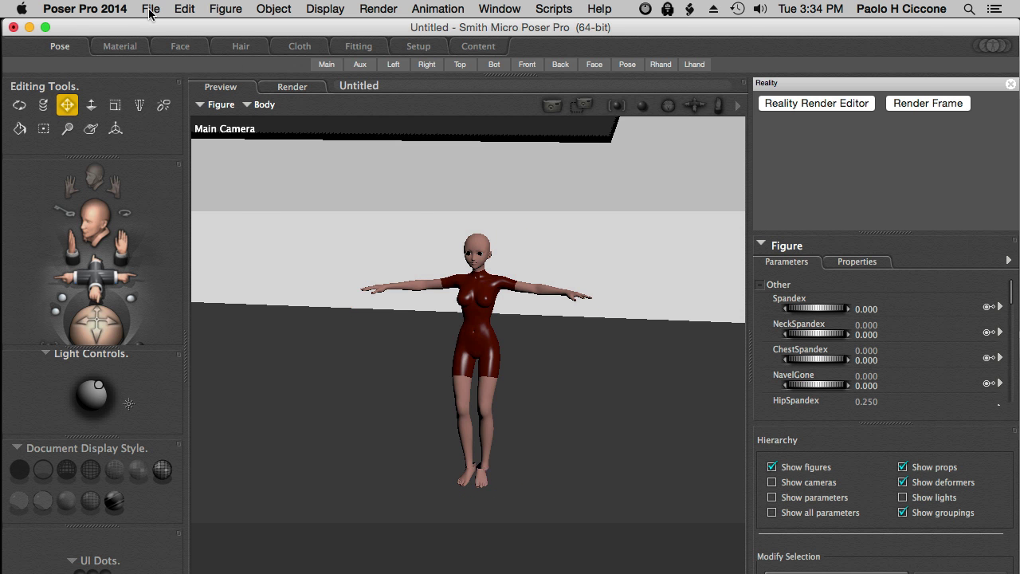
Toggle Figure > Use Inverse Kinematics for LeftLeg, then for RightLeg.
left_click(224, 9)
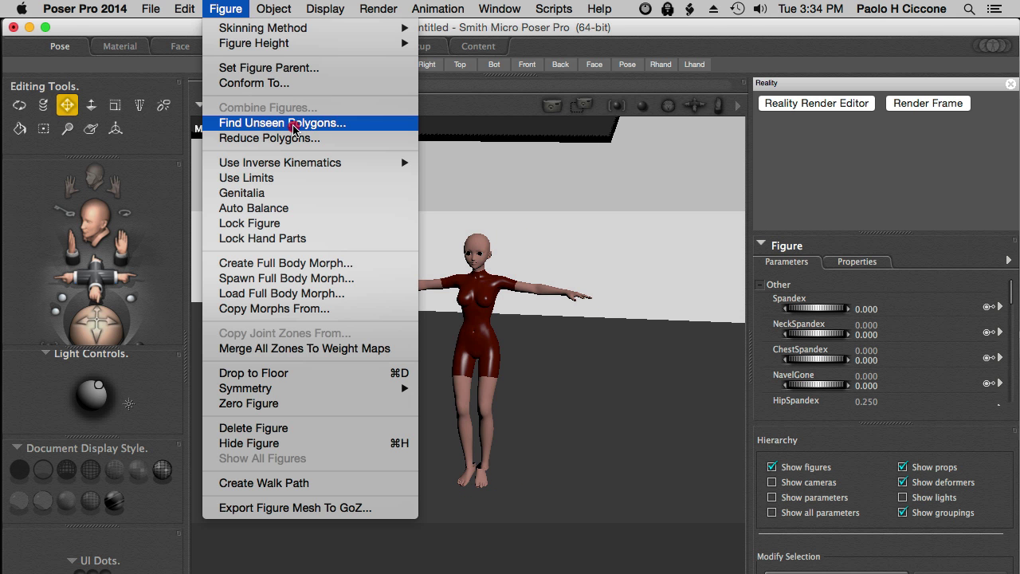
mouse_move(255, 43)
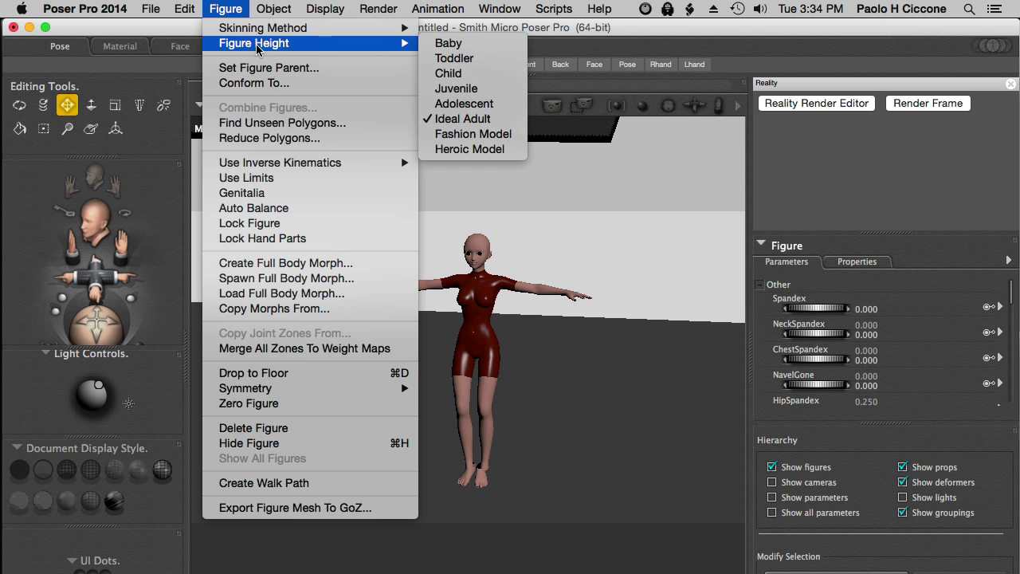
mouse_move(357, 164)
left_click(454, 162)
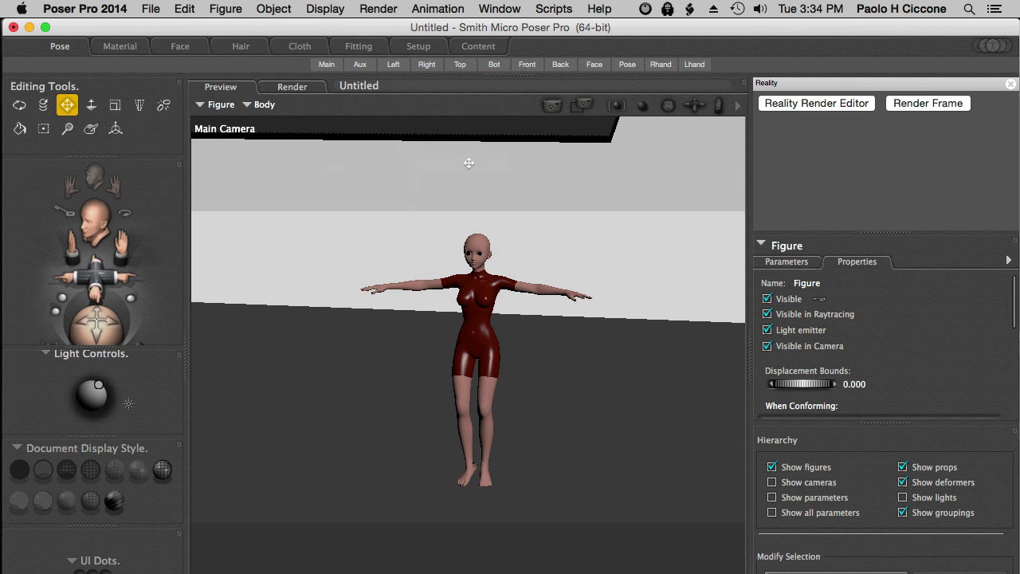
left_click(228, 9)
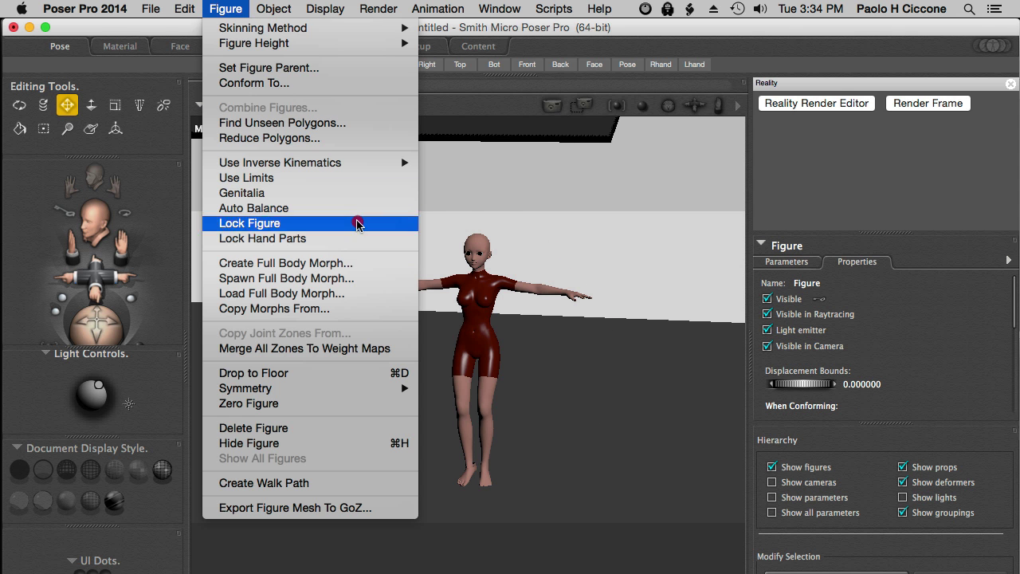
mouse_move(368, 164)
left_click(452, 180)
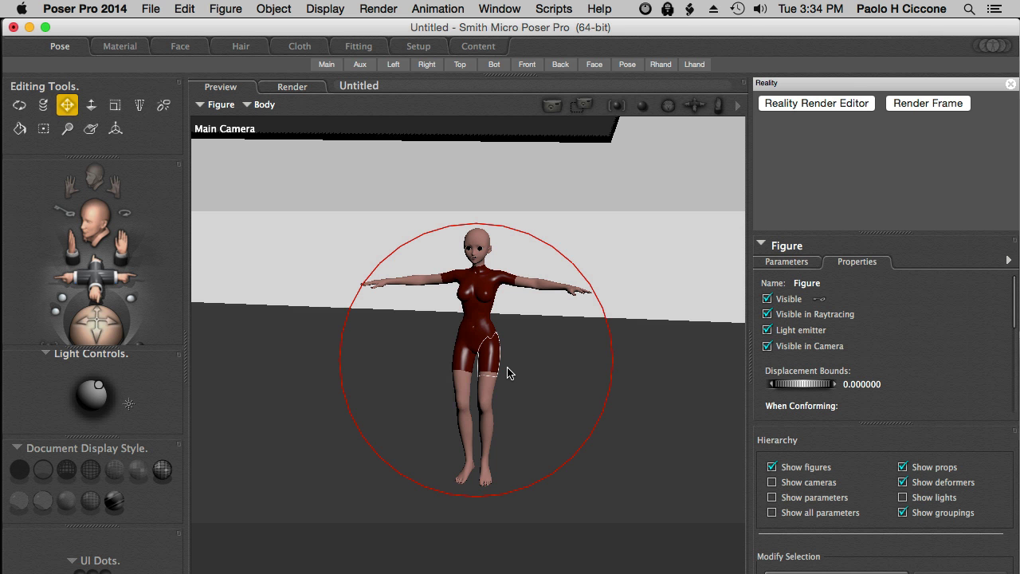
Enter the Material room, widen the preview, and pick the head to load SkinHead.
left_click(116, 48)
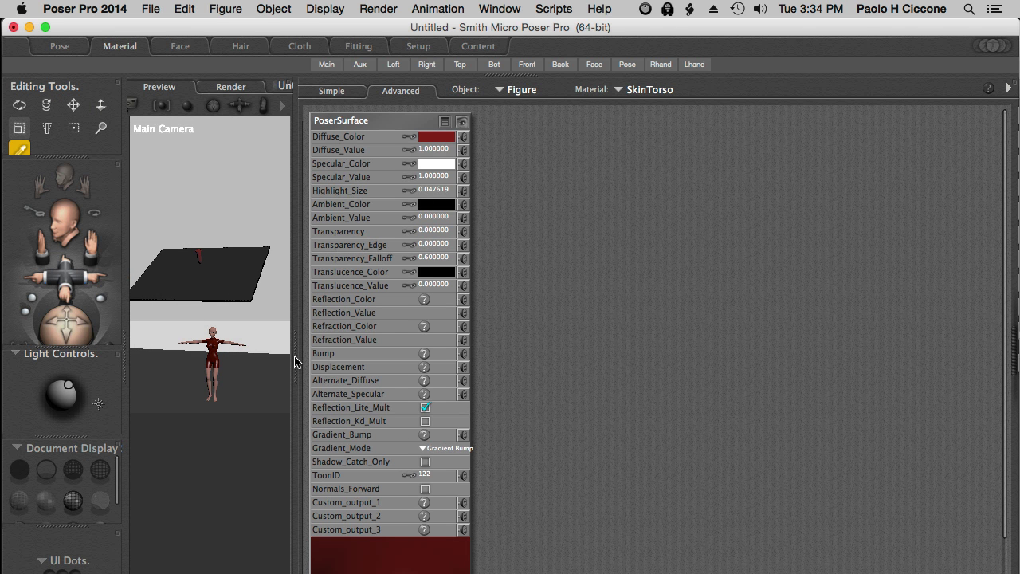
left_click_drag(295, 361, 611, 382)
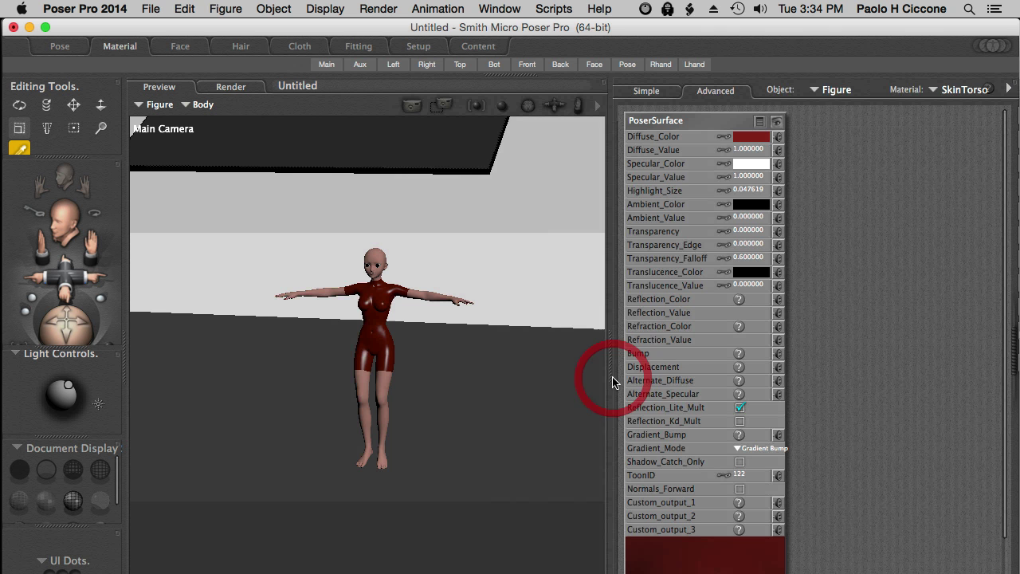
left_click(961, 84)
left_click(867, 137)
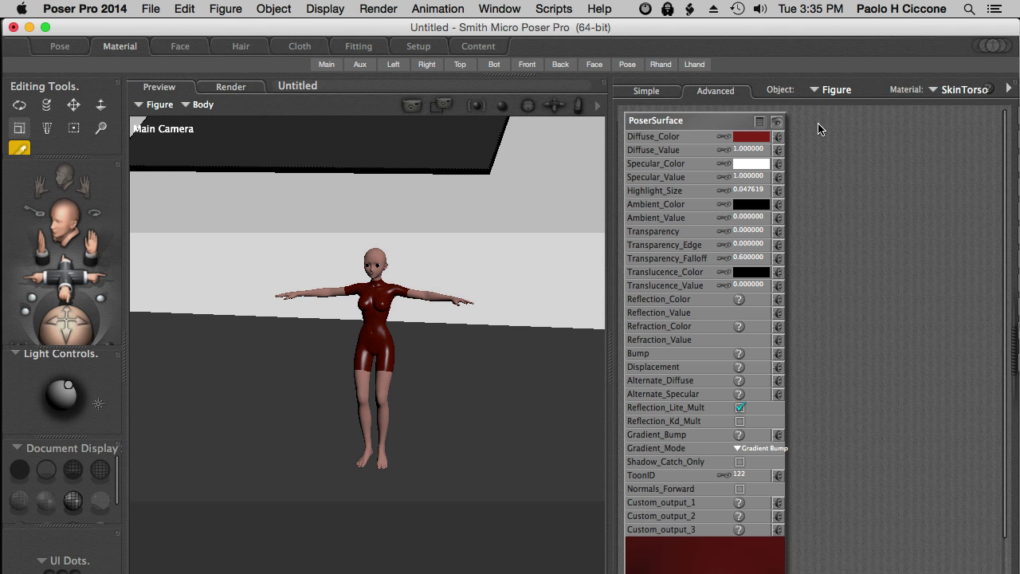
left_click(374, 259)
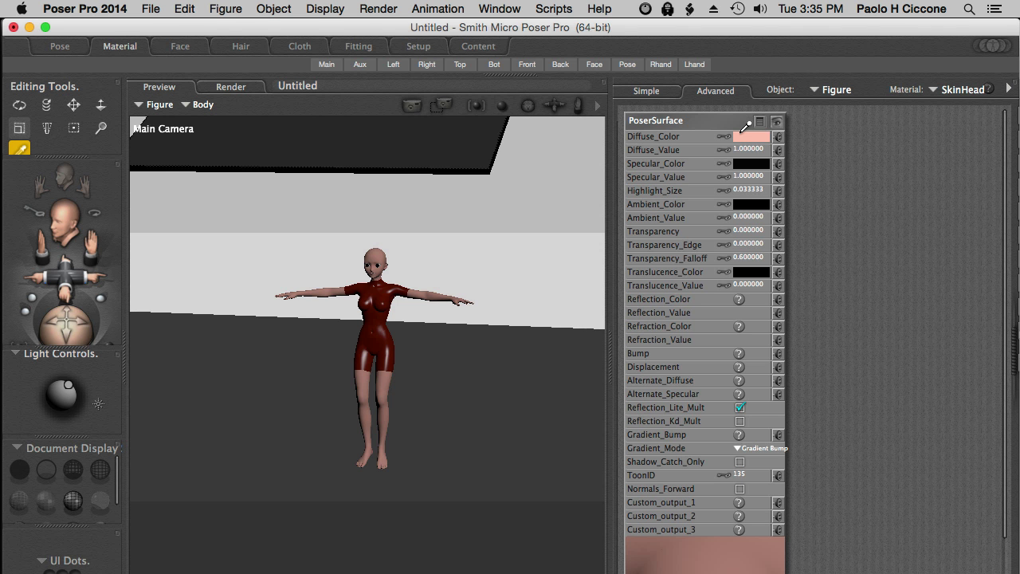
Add a 2D Textures image_map node to the SkinHead node area.
right_click(819, 153)
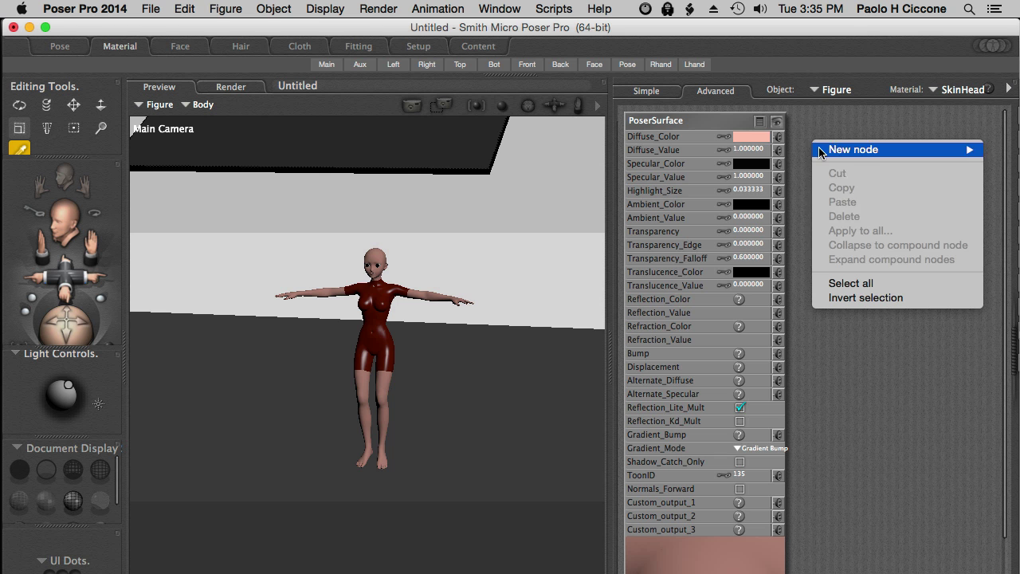
mouse_move(828, 149)
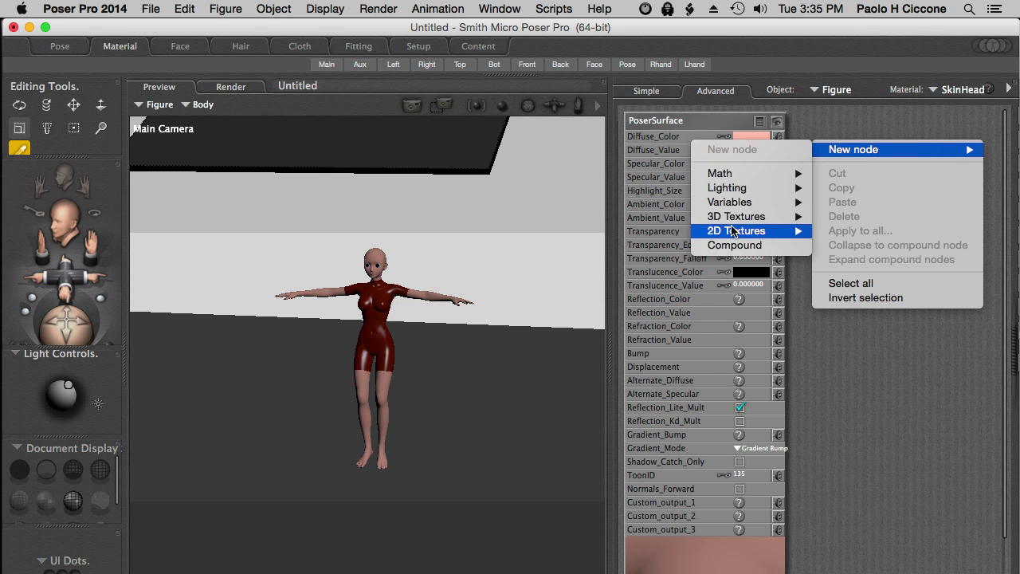
mouse_move(749, 231)
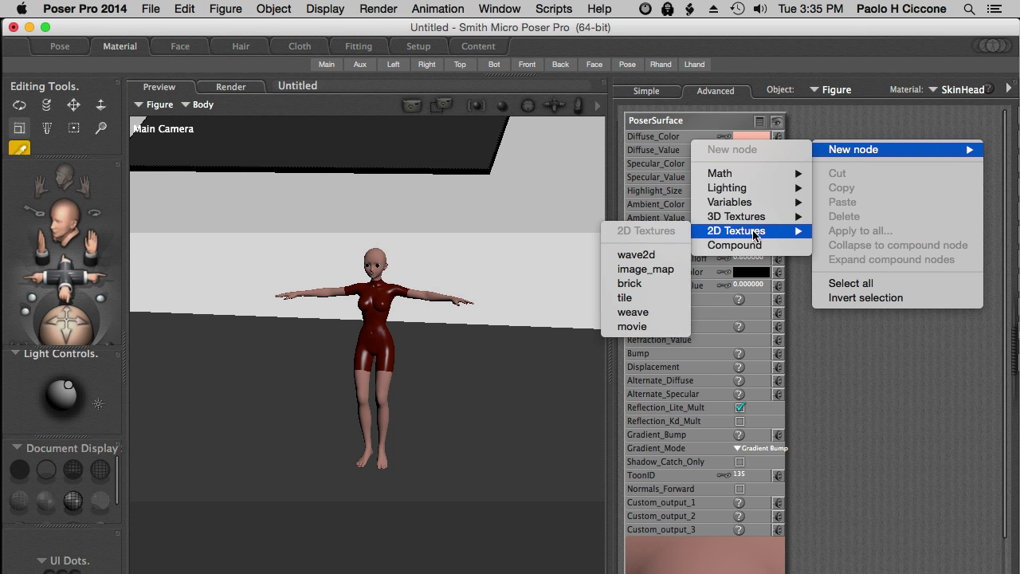
left_click(645, 271)
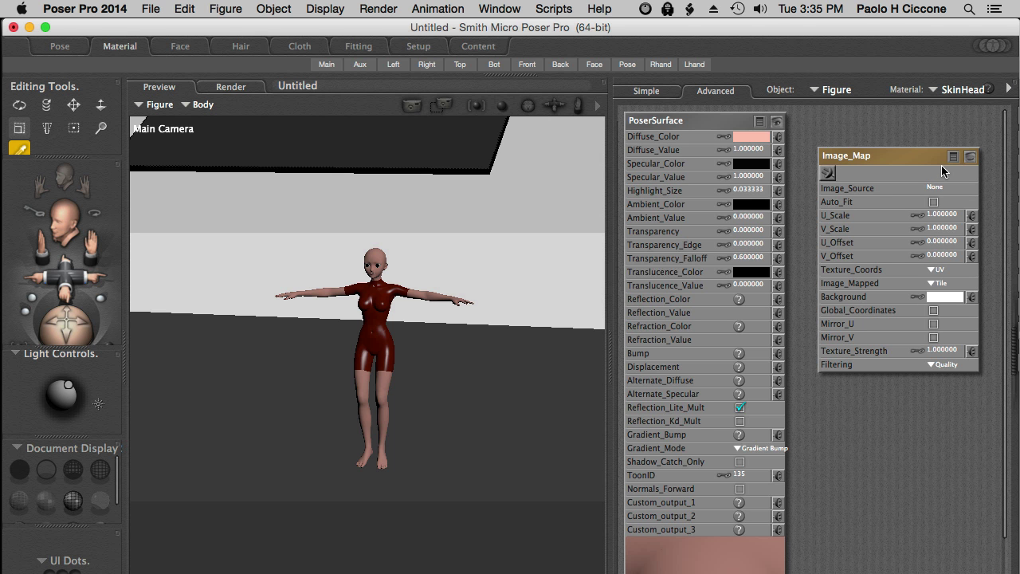
Browse for Hannah_headTX.jpg as the Image_Map's Image_Source and open it.
left_click(935, 188)
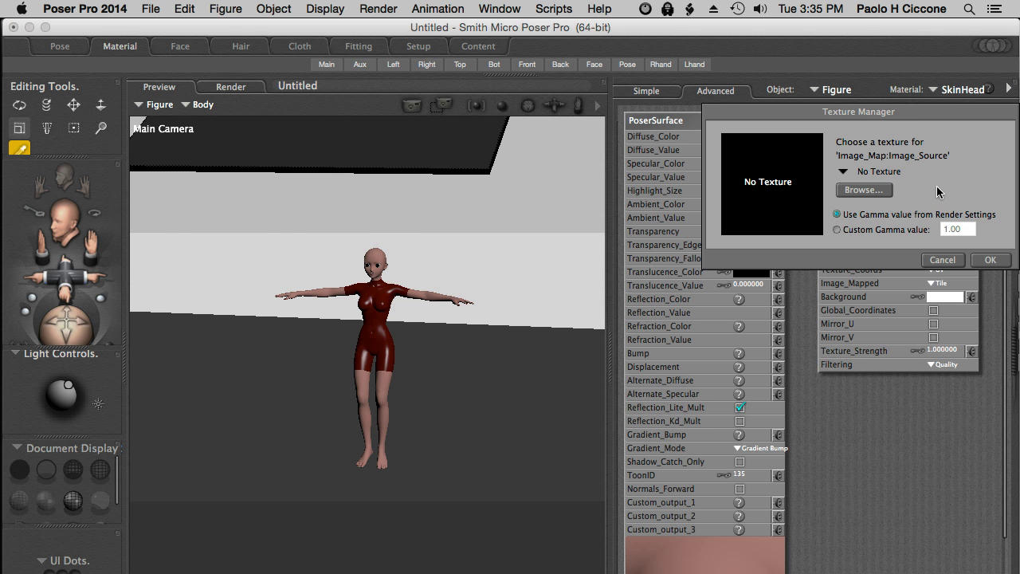
left_click(851, 190)
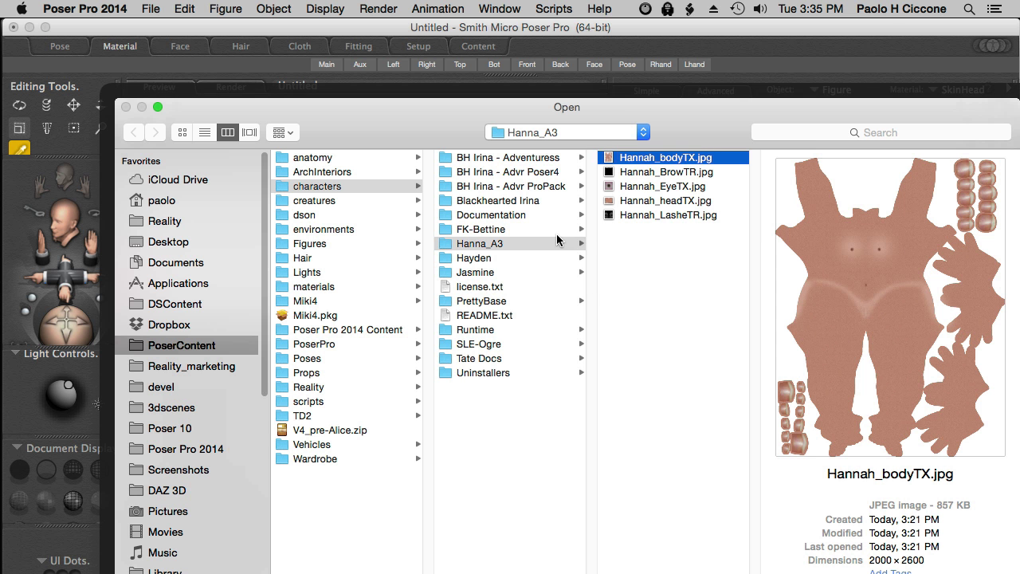
left_click(669, 202)
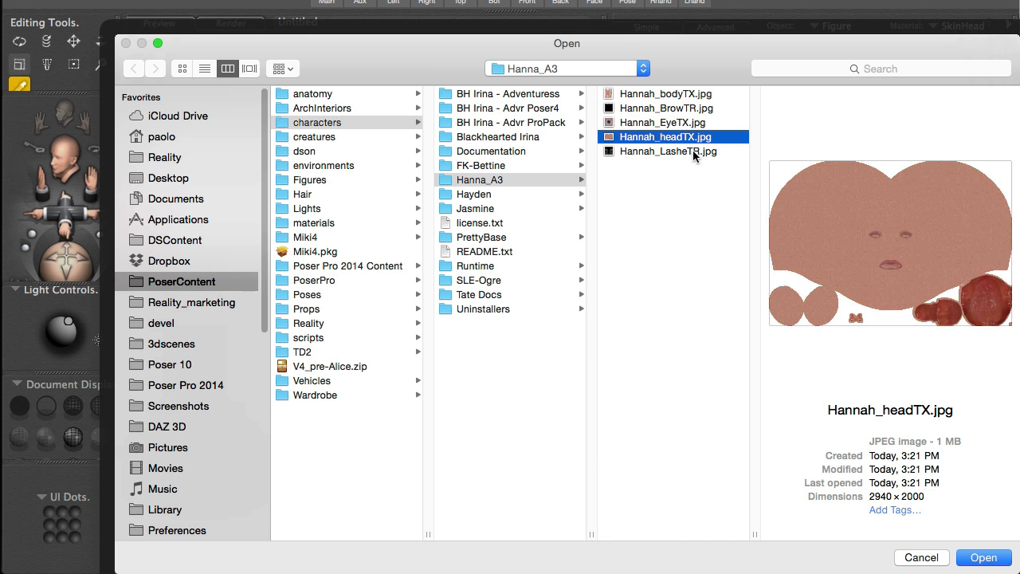
left_click(976, 563)
Accept Hannah_headTX.jpg, set SkinHead's Diffuse_Color to White, and wire Image_Map into Diffuse_Color.
left_click(974, 556)
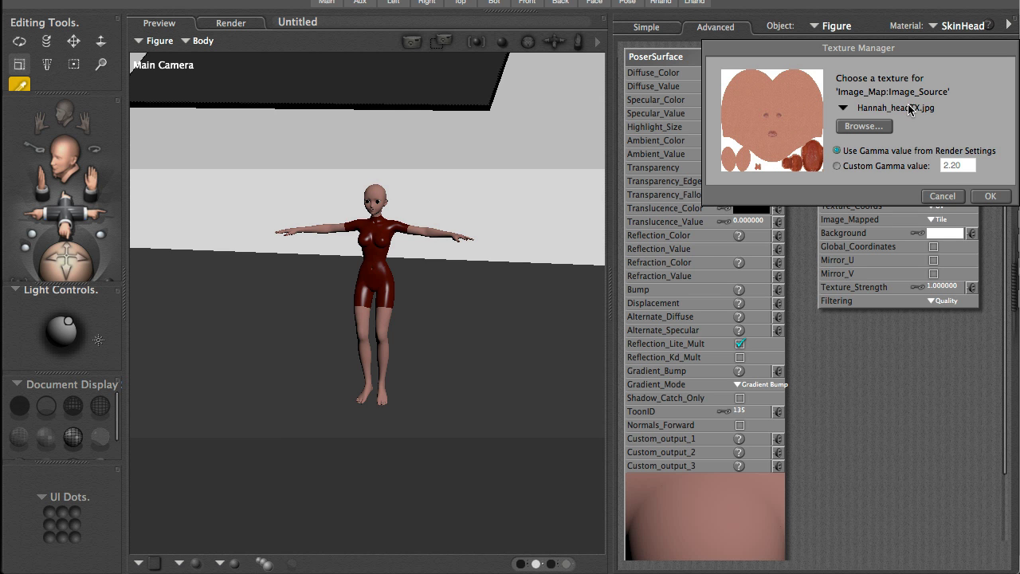
left_click(989, 197)
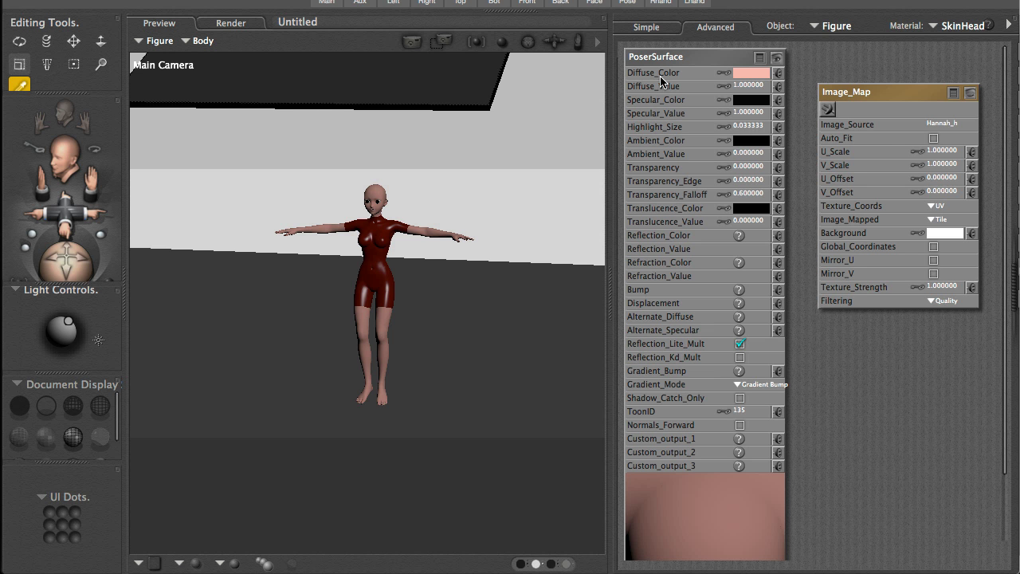
left_click(745, 74)
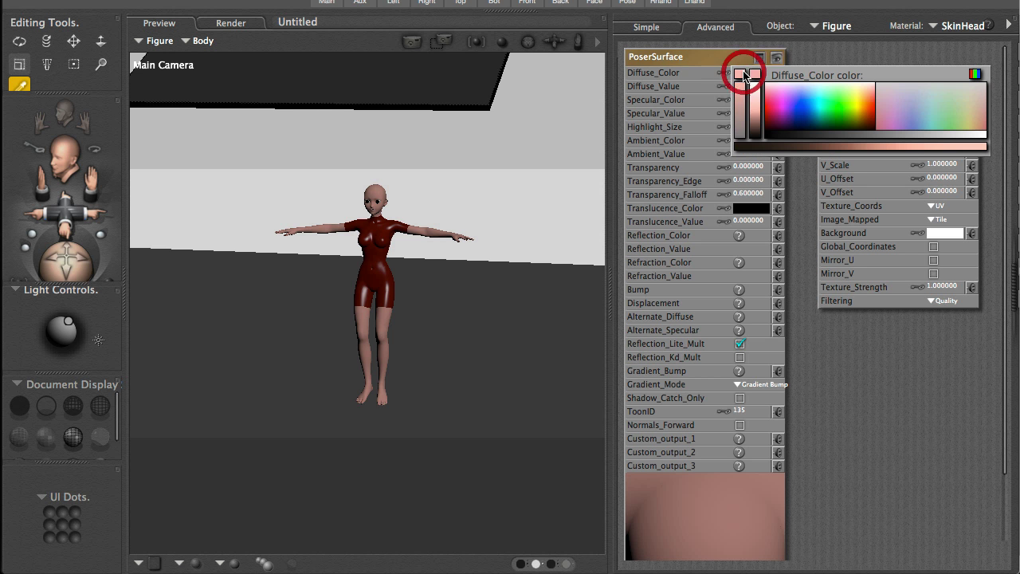
left_click(975, 76)
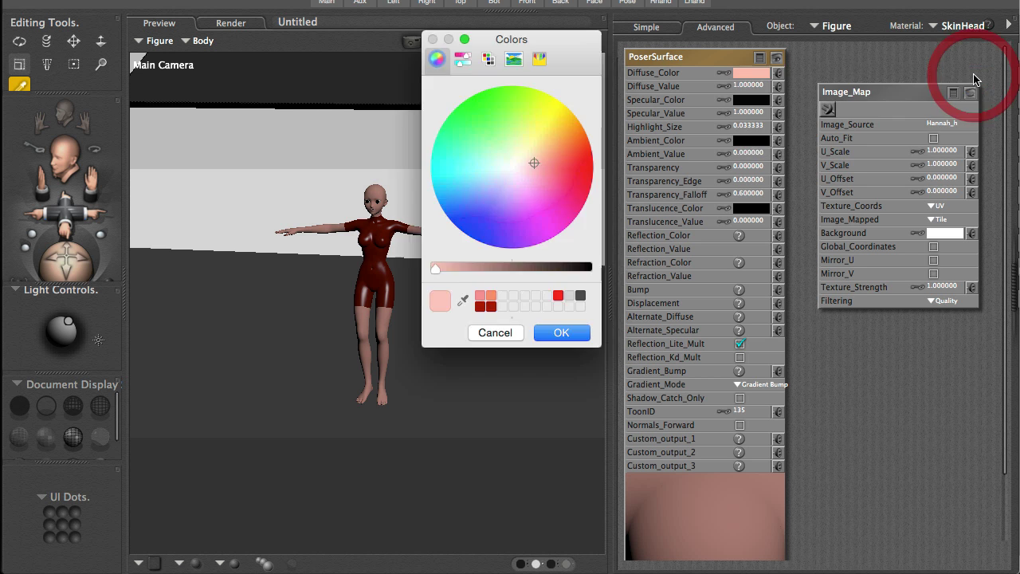
left_click(489, 59)
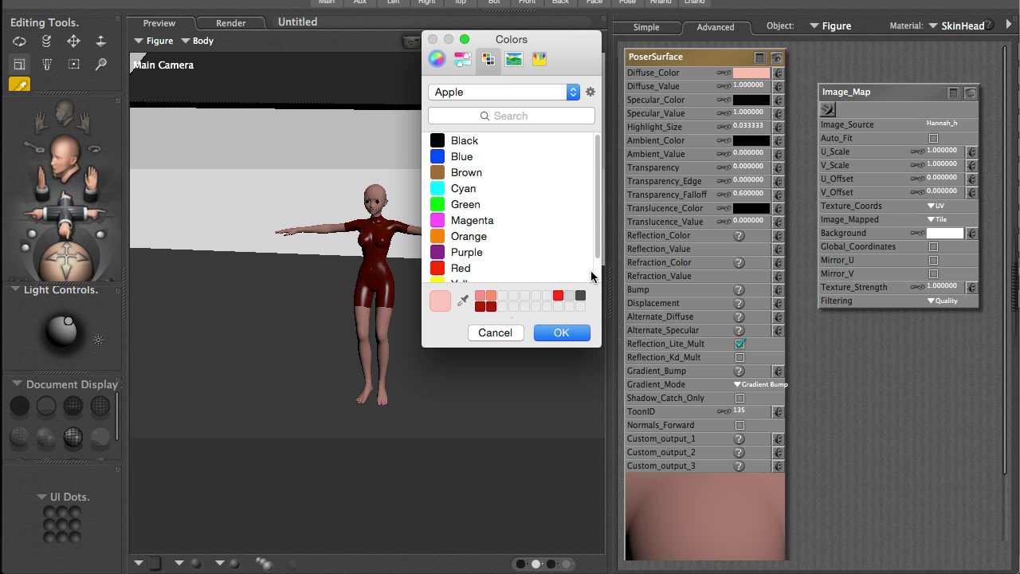
scroll(597, 275, "down", 2)
left_click(471, 274)
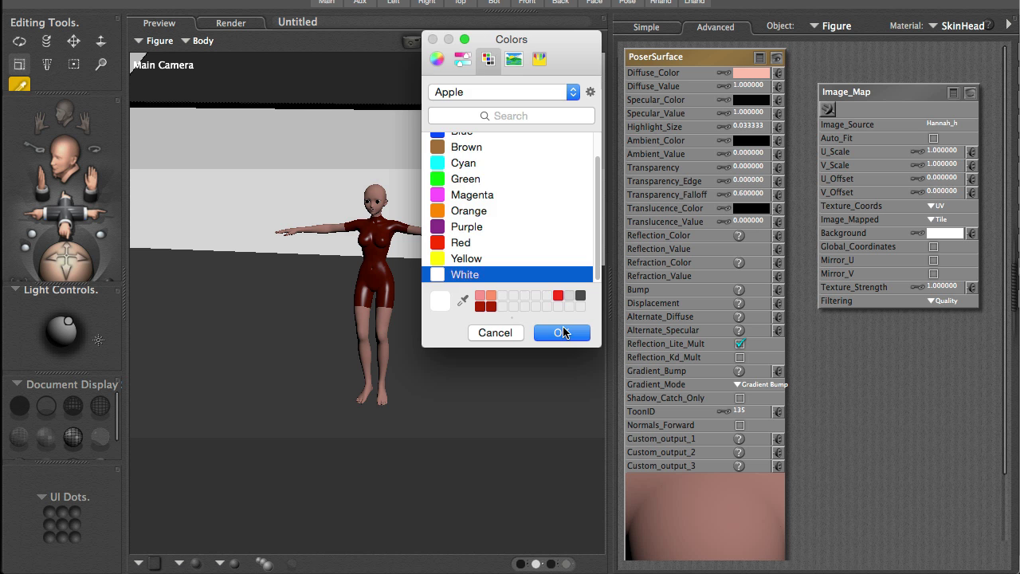
left_click(562, 332)
key("t")
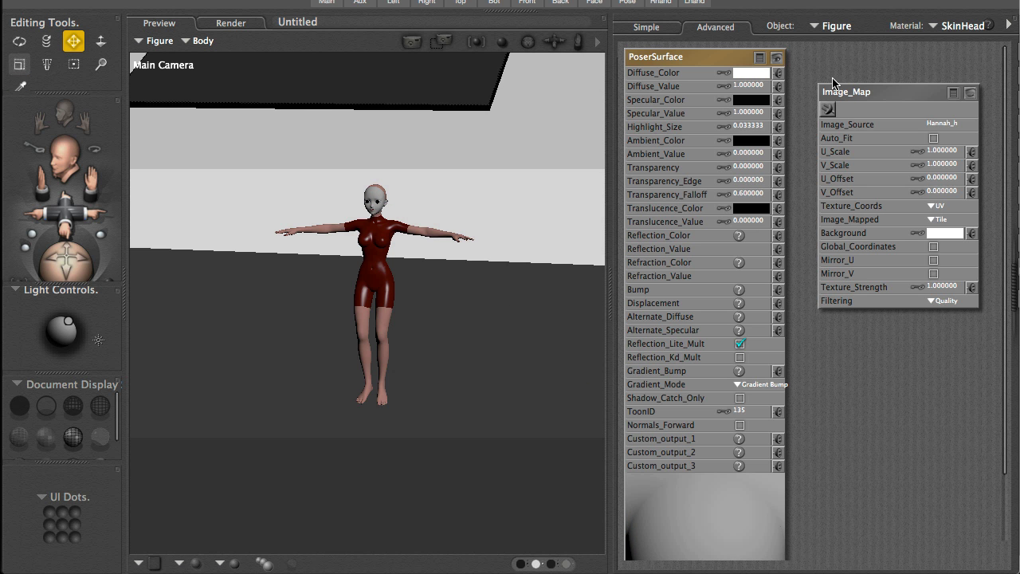
left_click_drag(830, 94, 778, 72)
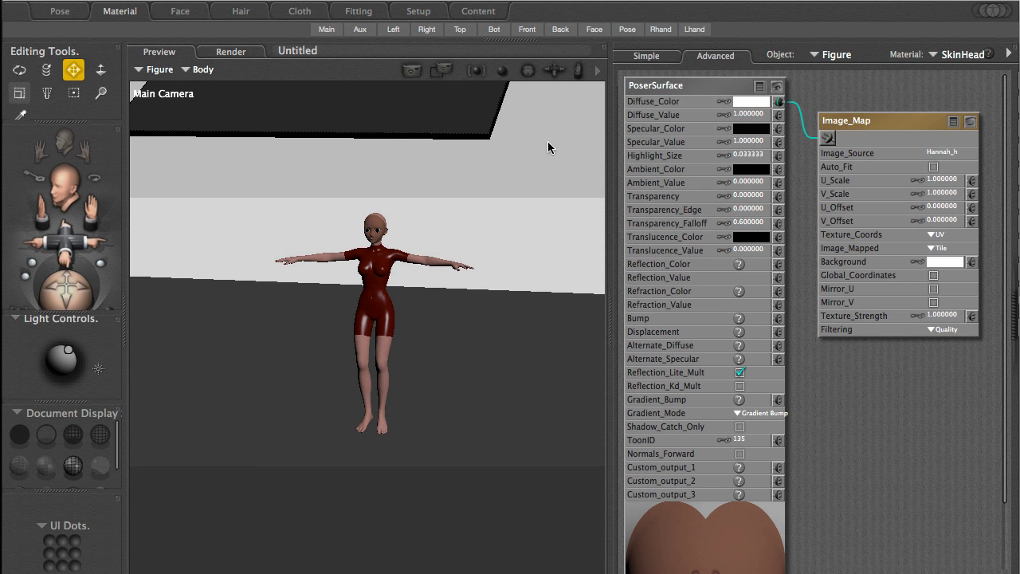
Switch to the Face Camera and orbit it to a three-quarter head-and-shoulders view.
left_click(593, 28)
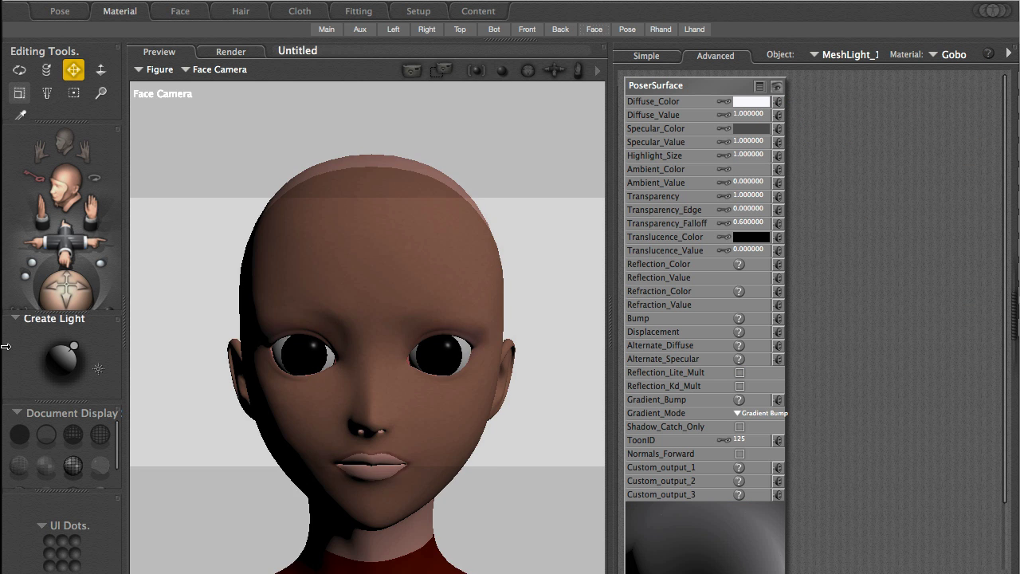
left_click(19, 69)
left_click_drag(319, 263, 449, 259)
left_click_drag(67, 236, 67, 234)
Pick the scalp material zone, then dismiss the shader node menu without adding anything.
key("o")
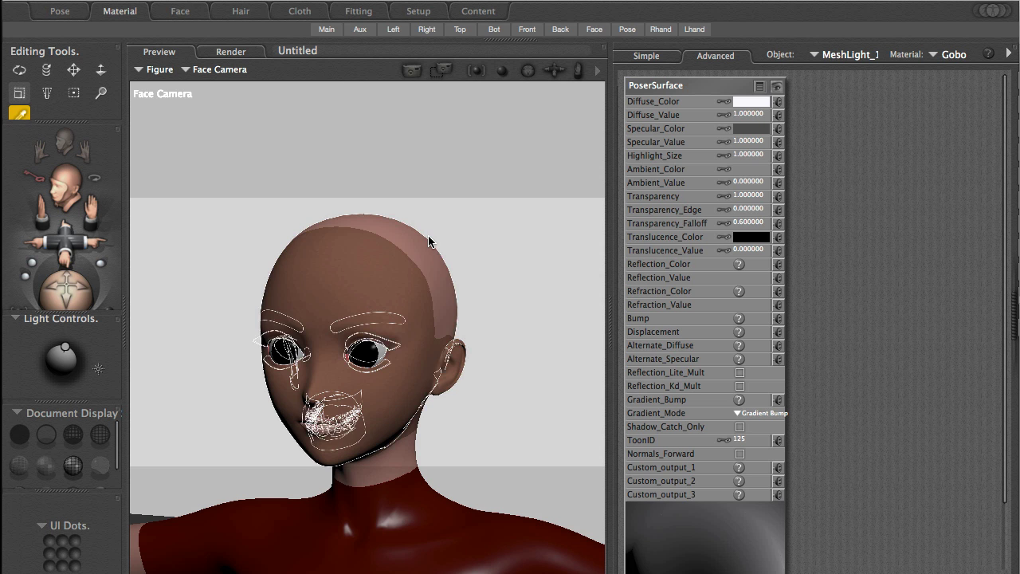
left_click(422, 258)
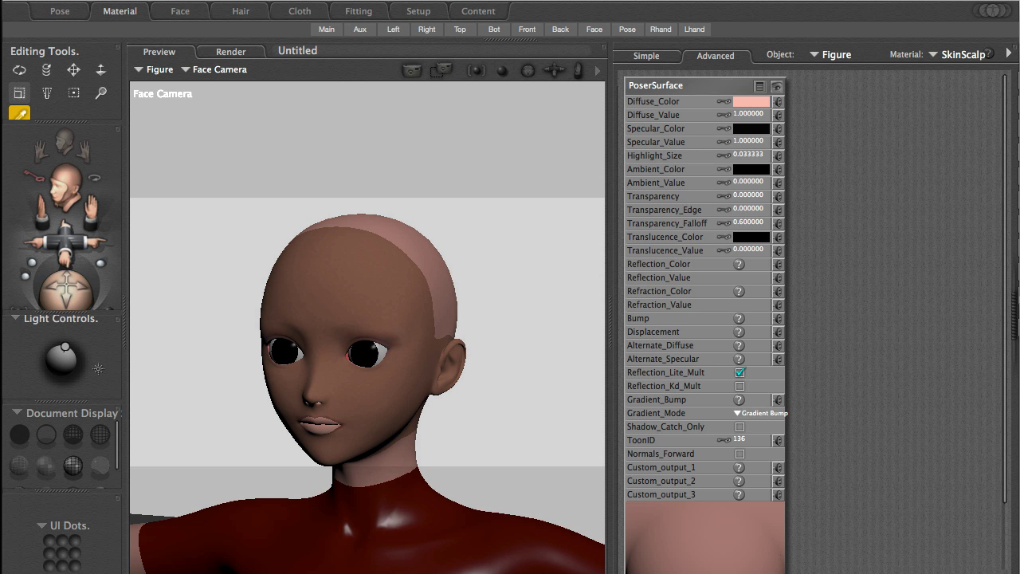
left_click(850, 103)
scroll(852, 106, "down", 2)
scroll(851, 107, "up", 2)
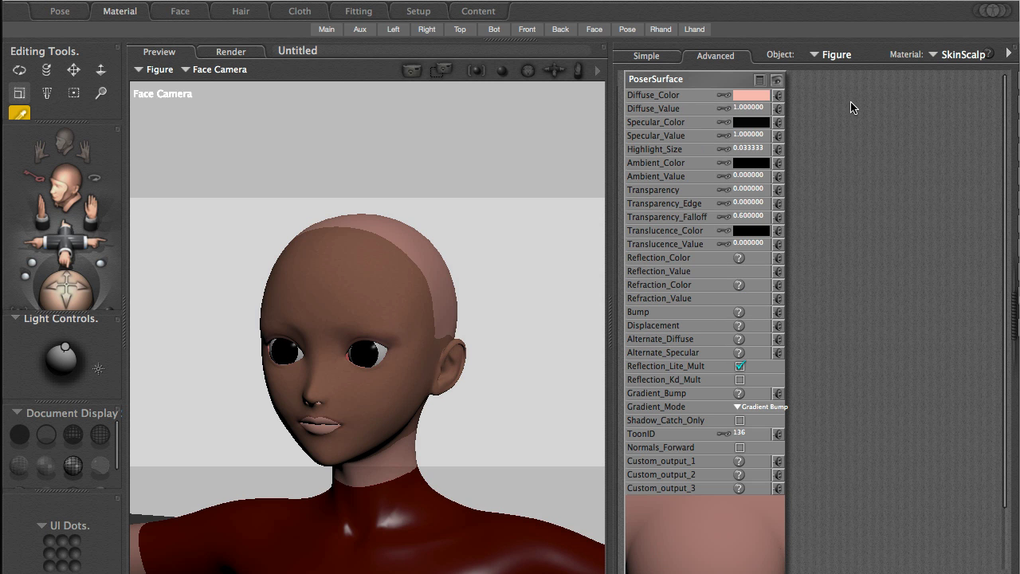
right_click(834, 114)
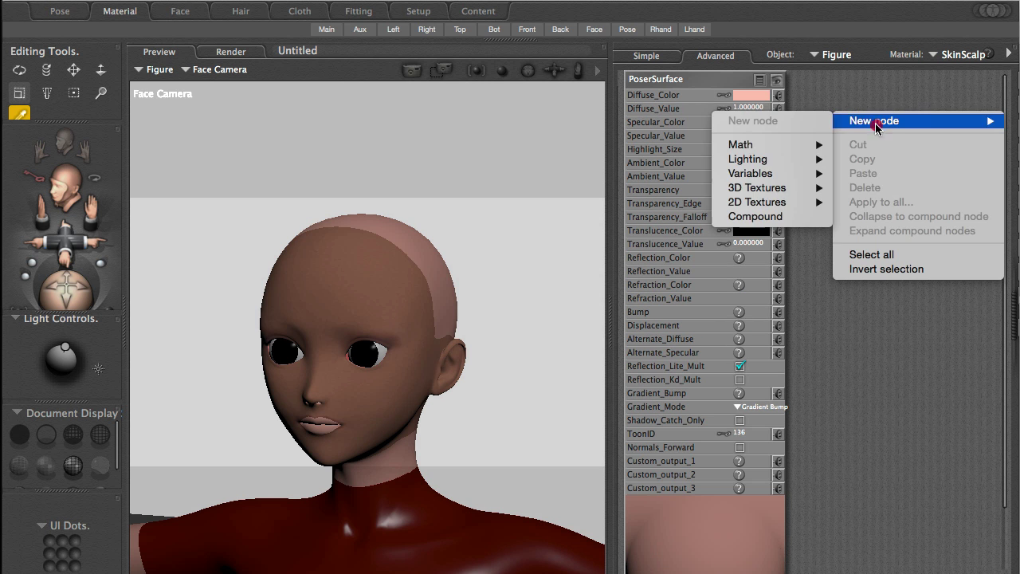
mouse_move(858, 120)
left_click(927, 465)
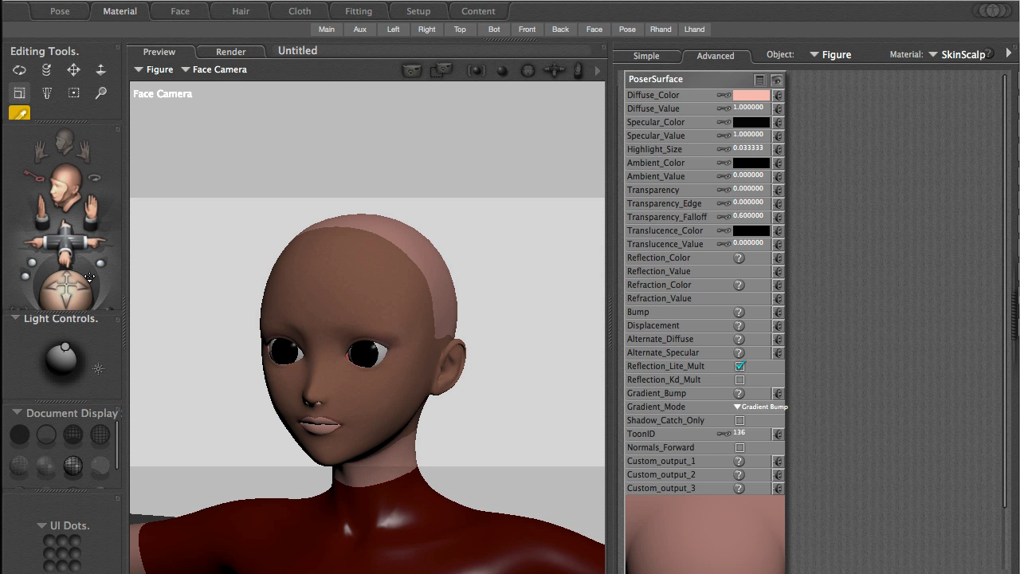
Pull the face camera back from the head and return to the Pose room.
left_click_drag(64, 253, 64, 259)
mouse_move(56, 2)
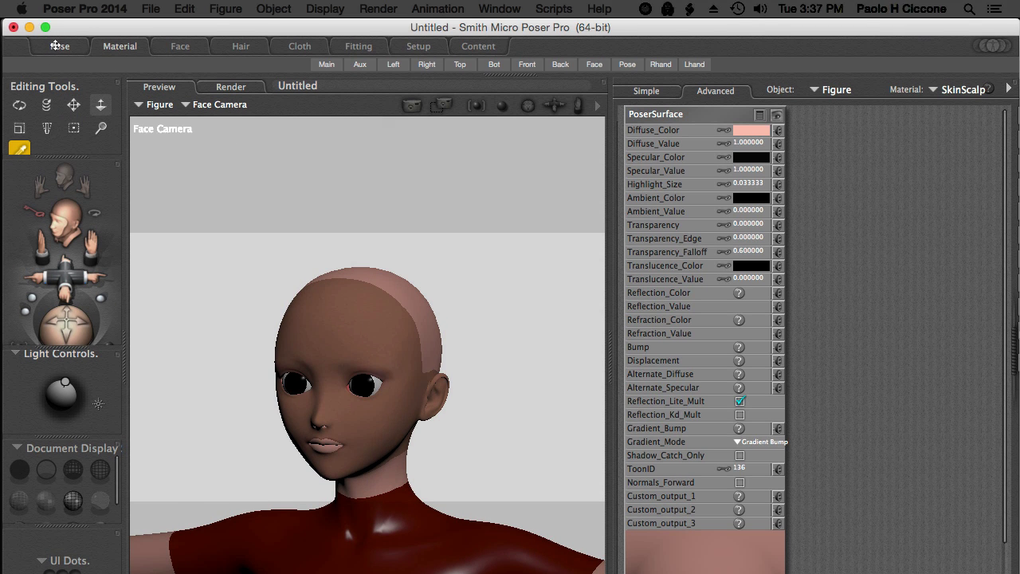
left_click(57, 45)
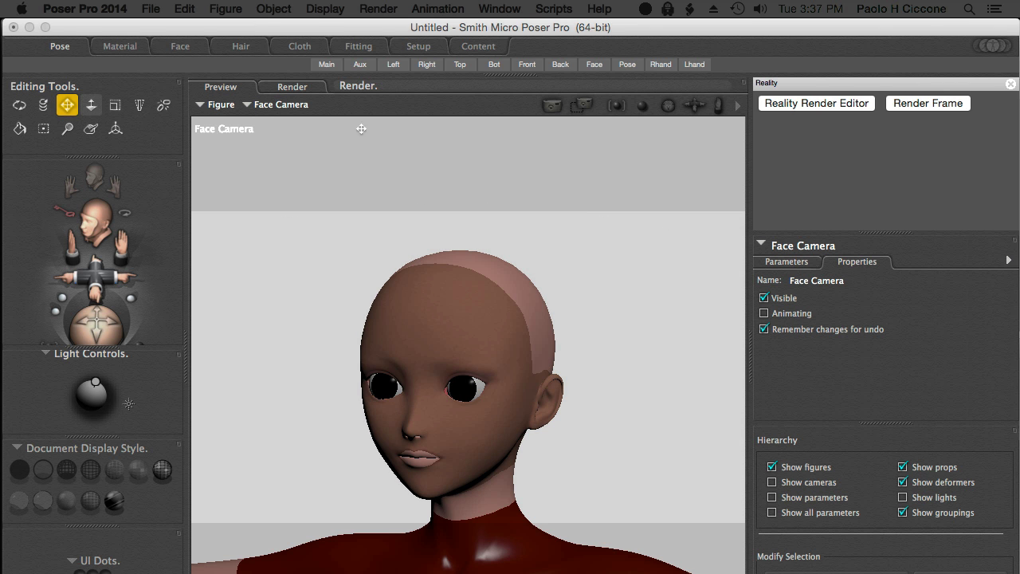
Launch the Reality Render Editor and show its Materials list.
left_click(835, 103)
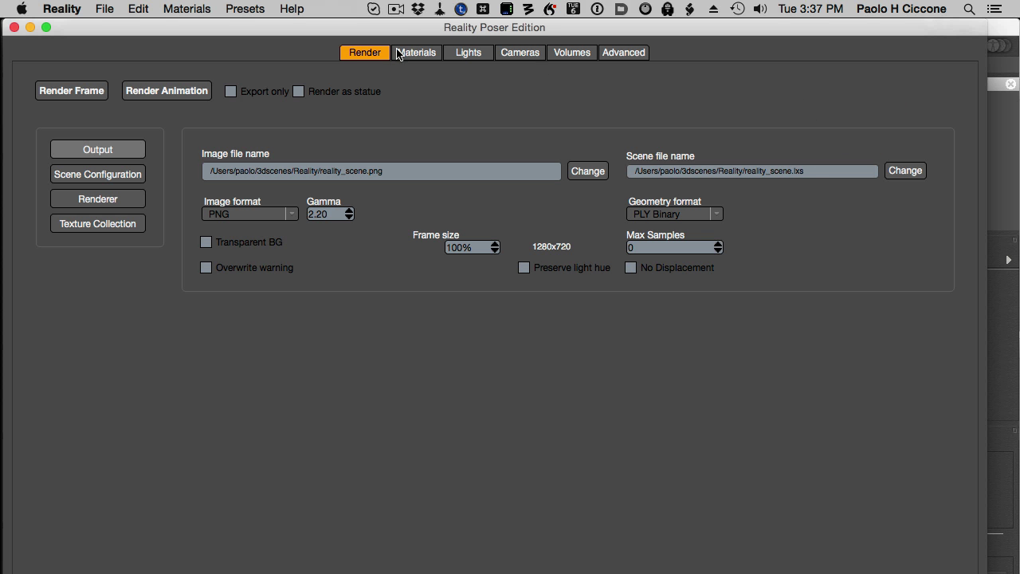
left_click_drag(400, 32, 426, 31)
left_click(443, 52)
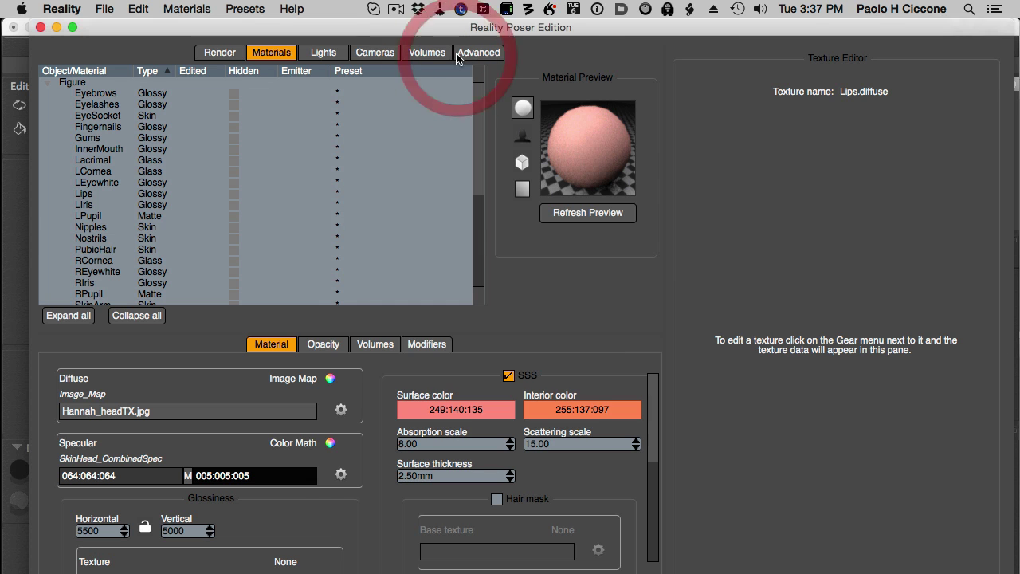
Sort Reality's materials by Type and select SkinTorso on its own.
left_click(151, 71)
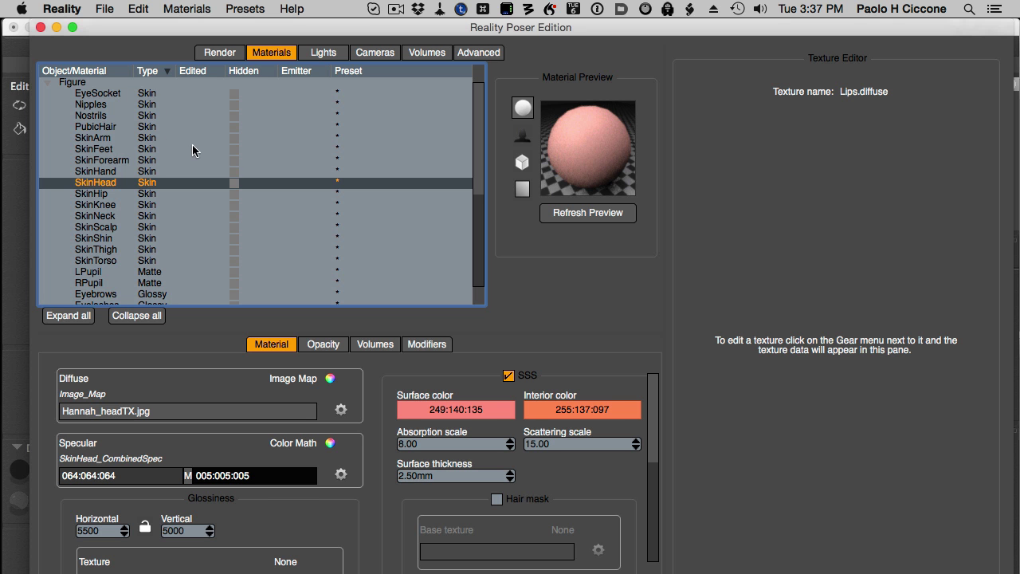
left_click(156, 96)
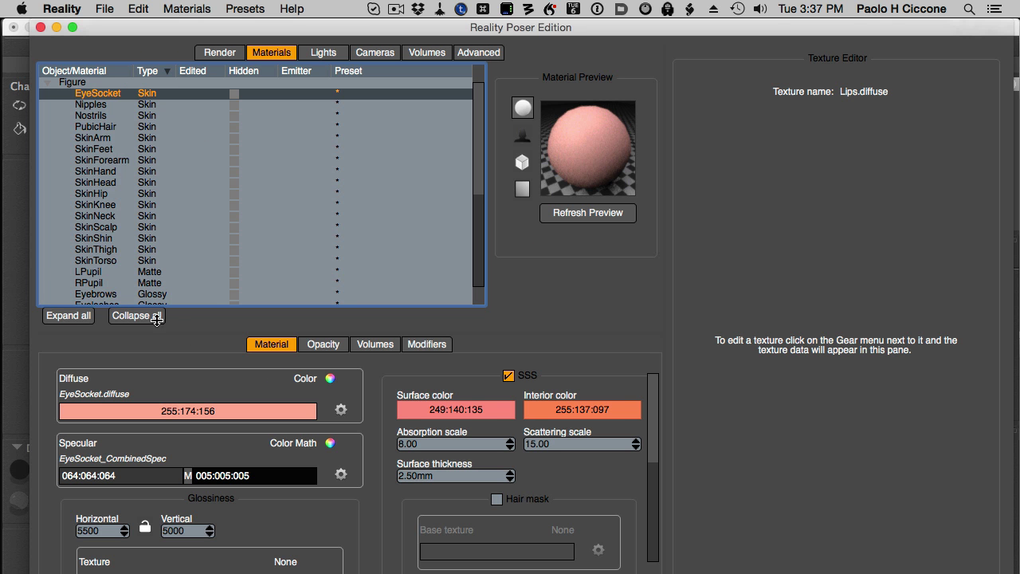
left_click(150, 262, "shift")
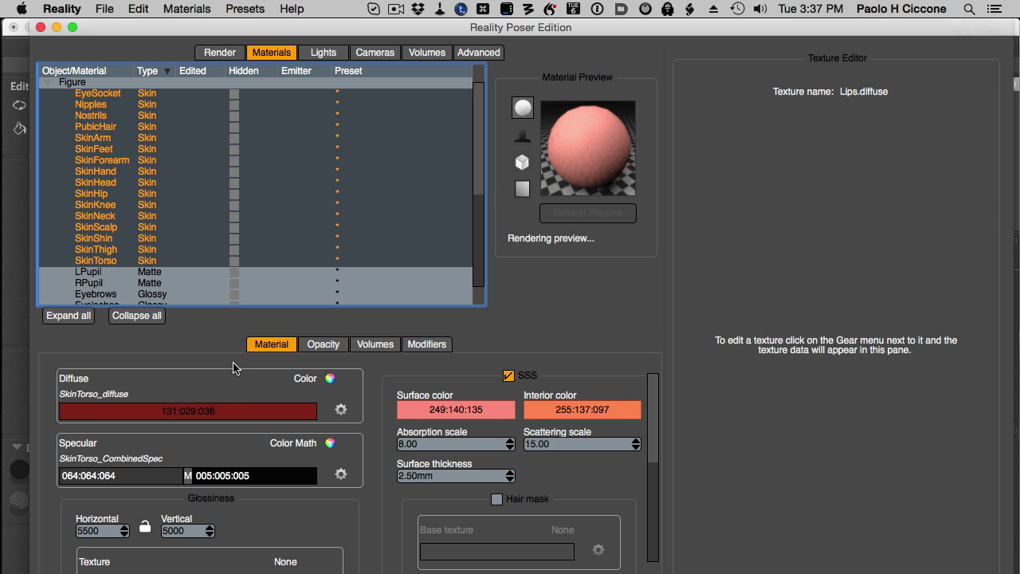
left_click(157, 110)
left_click(145, 262)
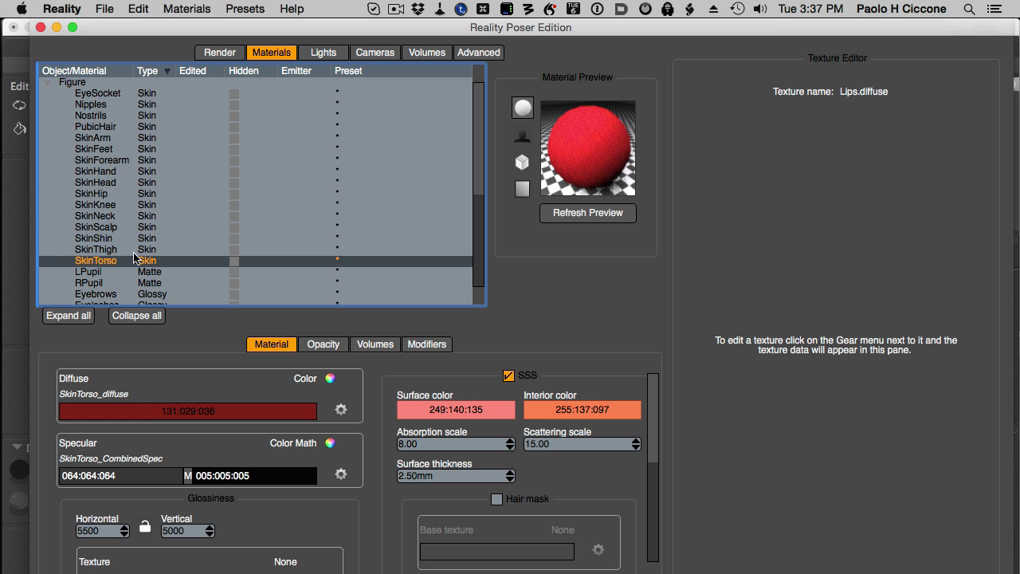
Add SkinThigh, SkinShin, SkinScalp, SkinNeck, SkinKnee, SkinHip, SkinHand, SkinForearm, SkinFeet, SkinArm and Nipples.
left_click(120, 250, "shift")
left_click(110, 239, "shift")
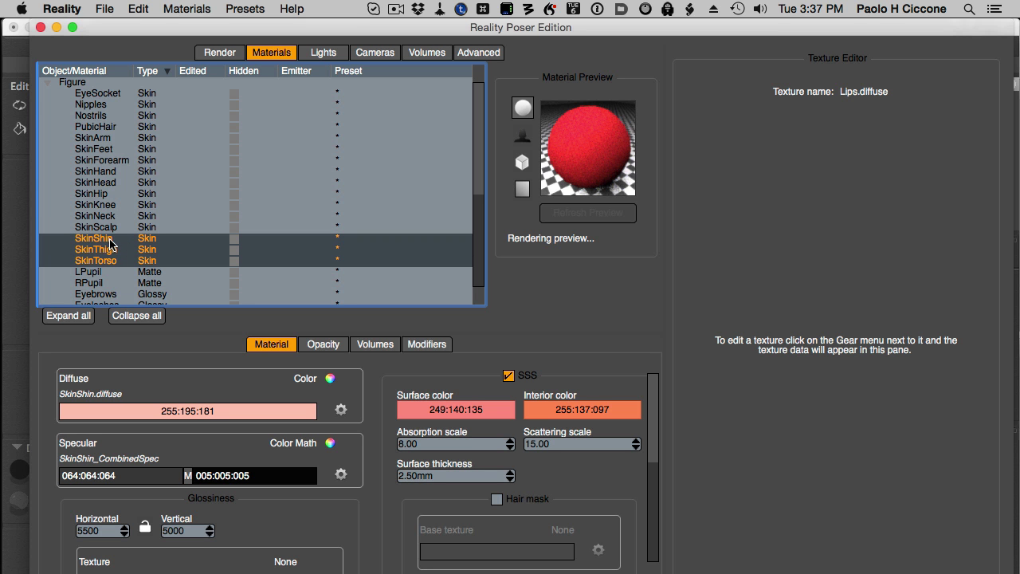
left_click(143, 228, "shift")
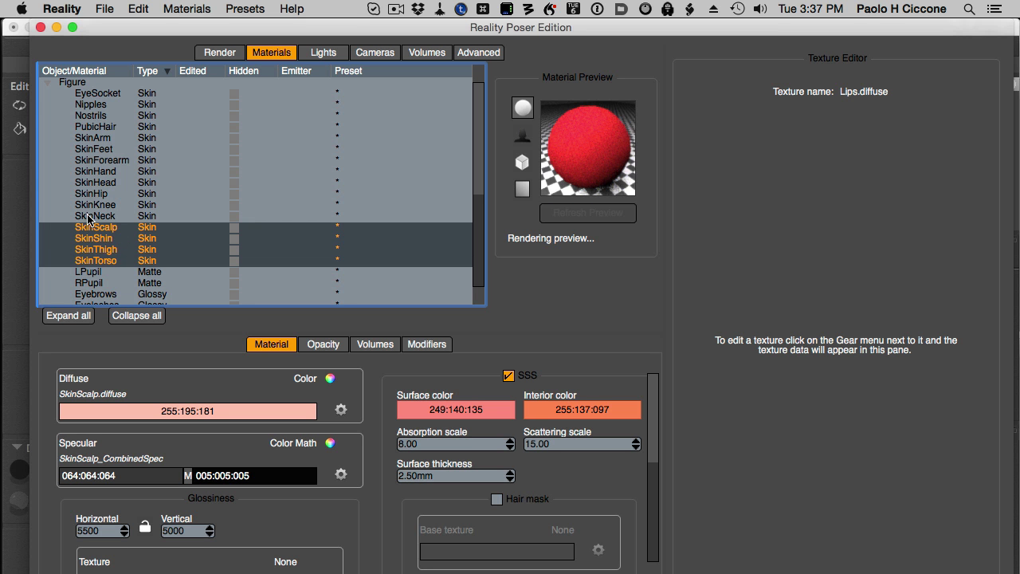
left_click(113, 220, "shift")
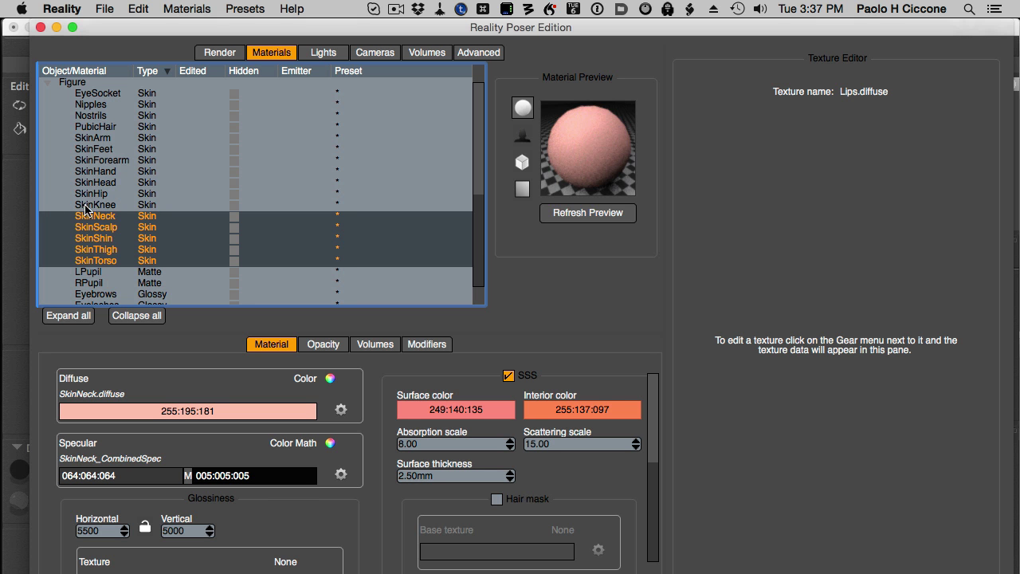
left_click(105, 207, "shift")
left_click(99, 196, "shift")
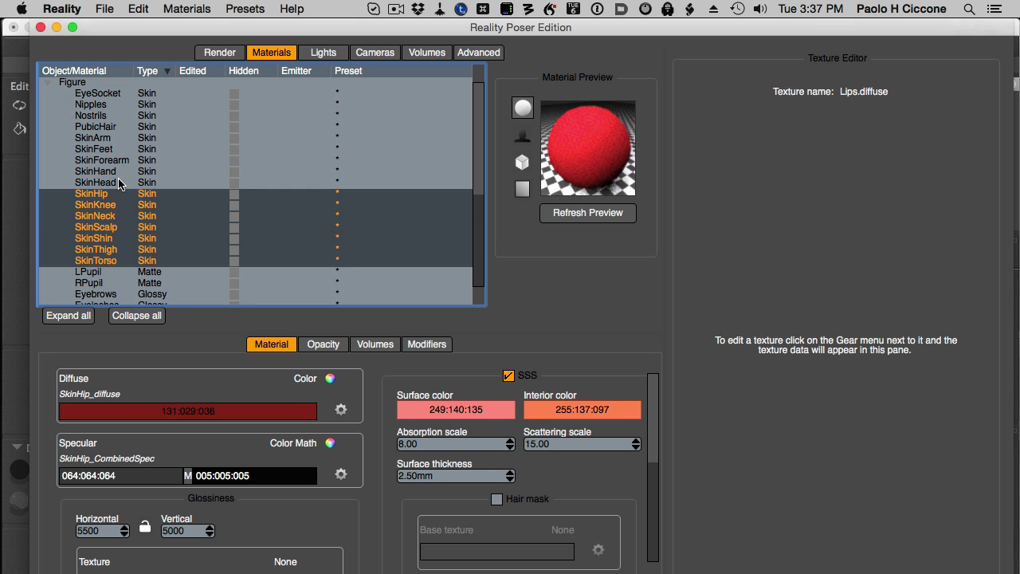
left_click(122, 171, "shift")
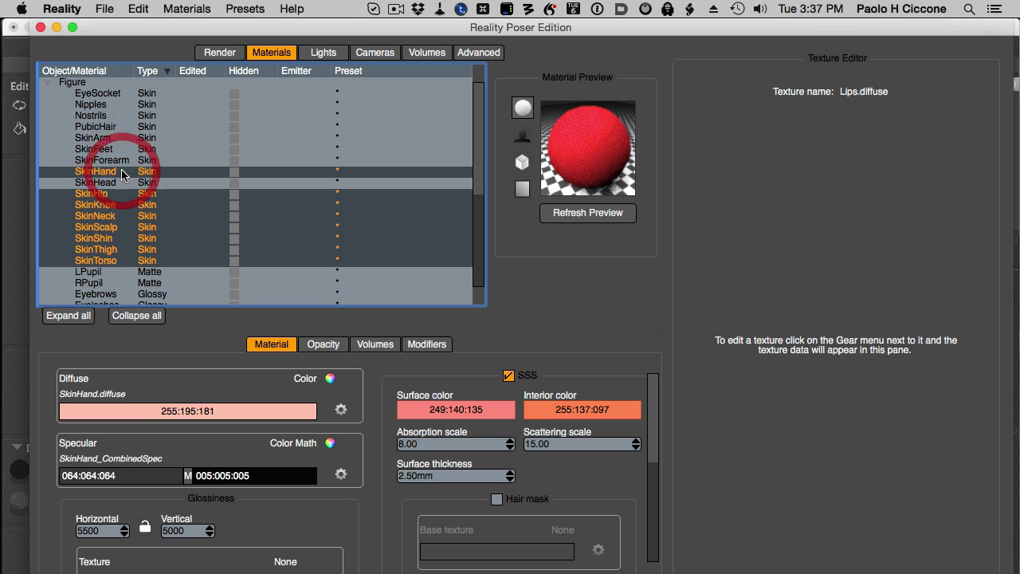
left_click(110, 164, "shift")
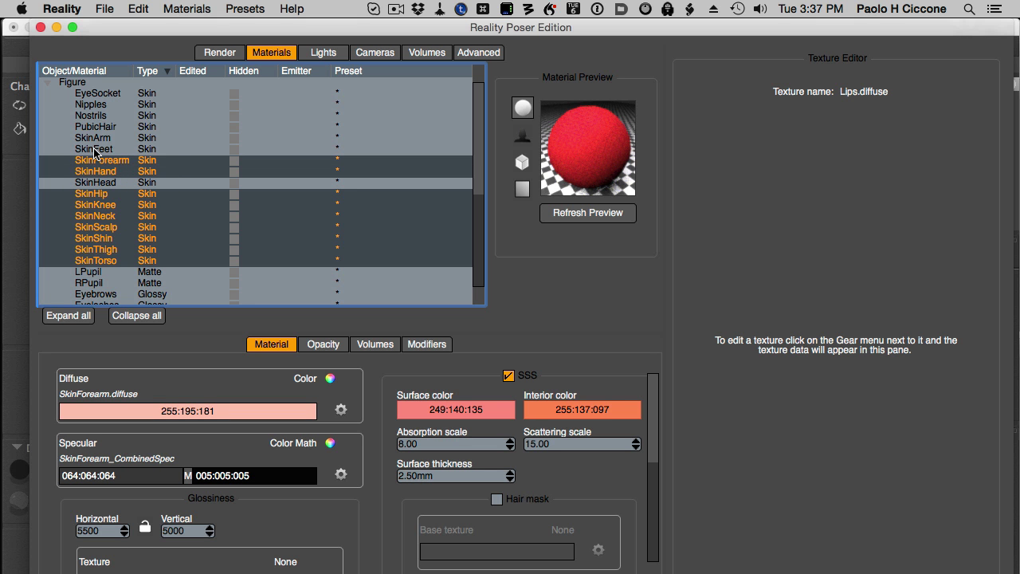
left_click(94, 151, "shift")
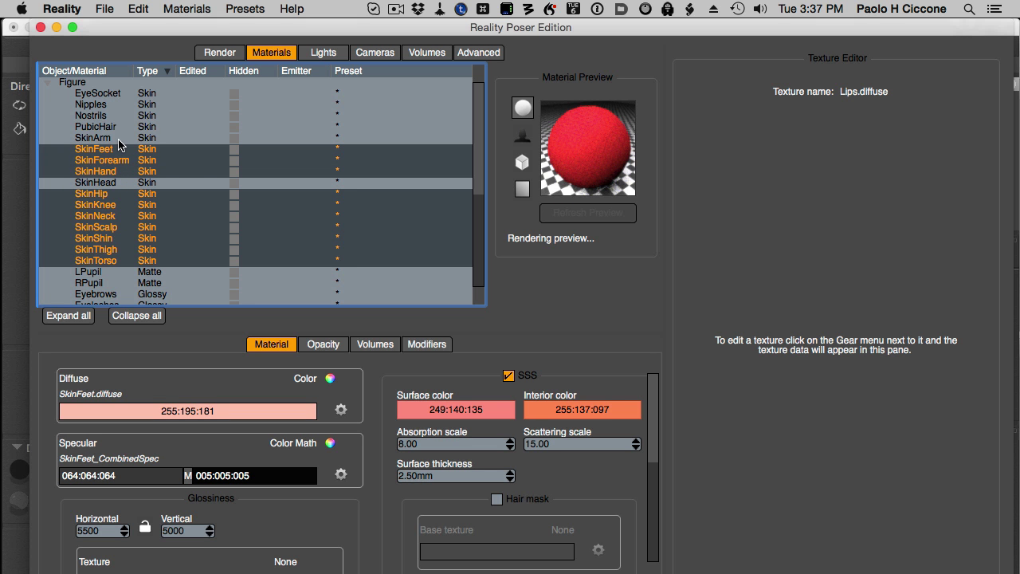
left_click(120, 143, "shift")
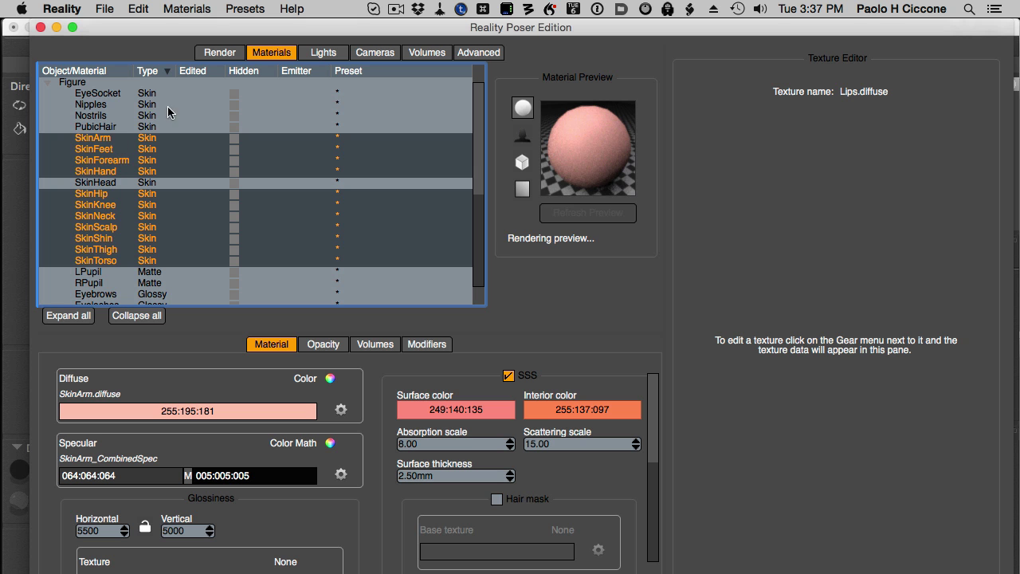
left_click(123, 105, "super")
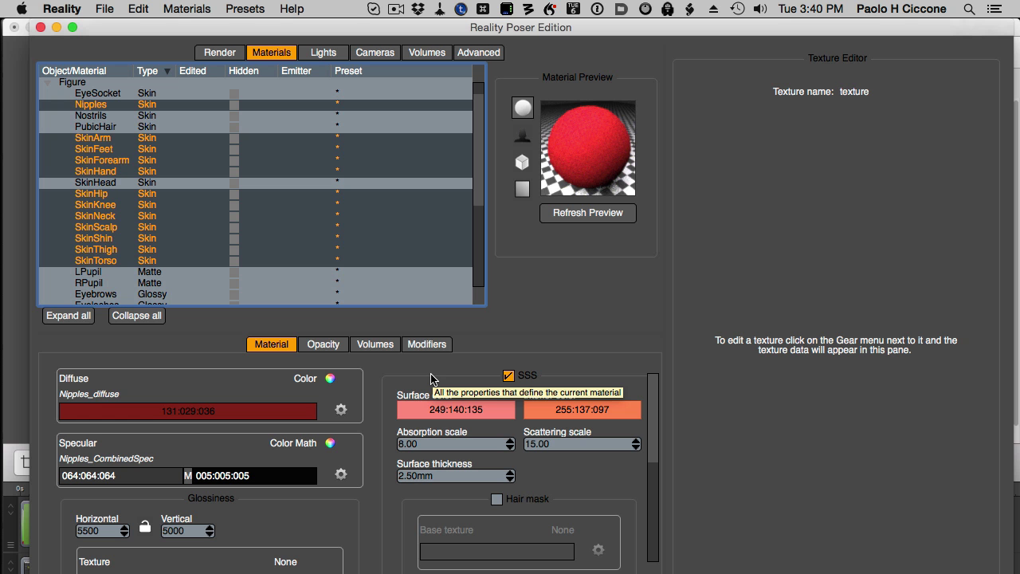
Switch the selected skin materials' diffuse texture to Image Map and load Hannah_bodyTX.jpg.
left_click(341, 410)
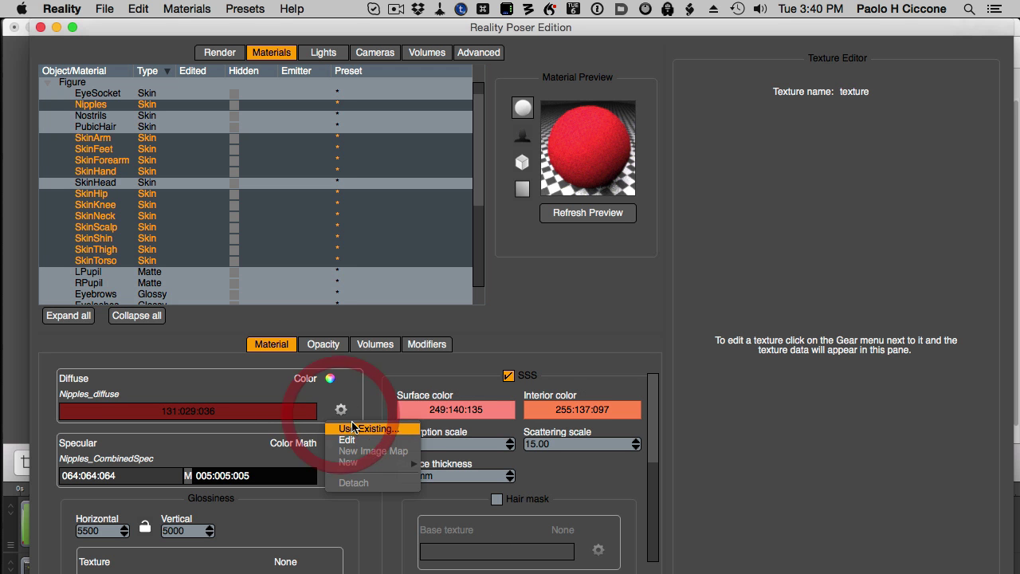
left_click(378, 443)
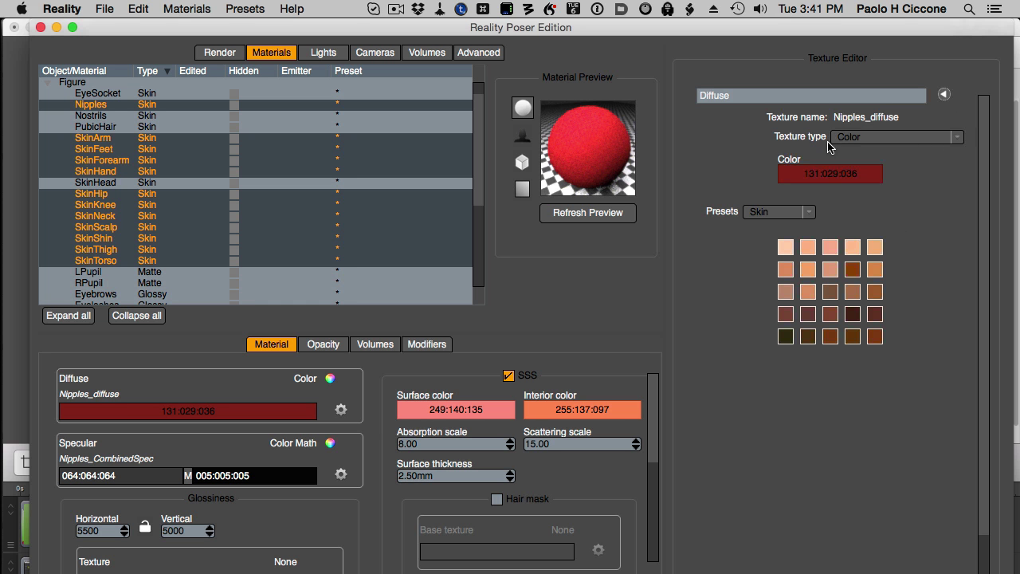
left_click(849, 139)
left_click(885, 137)
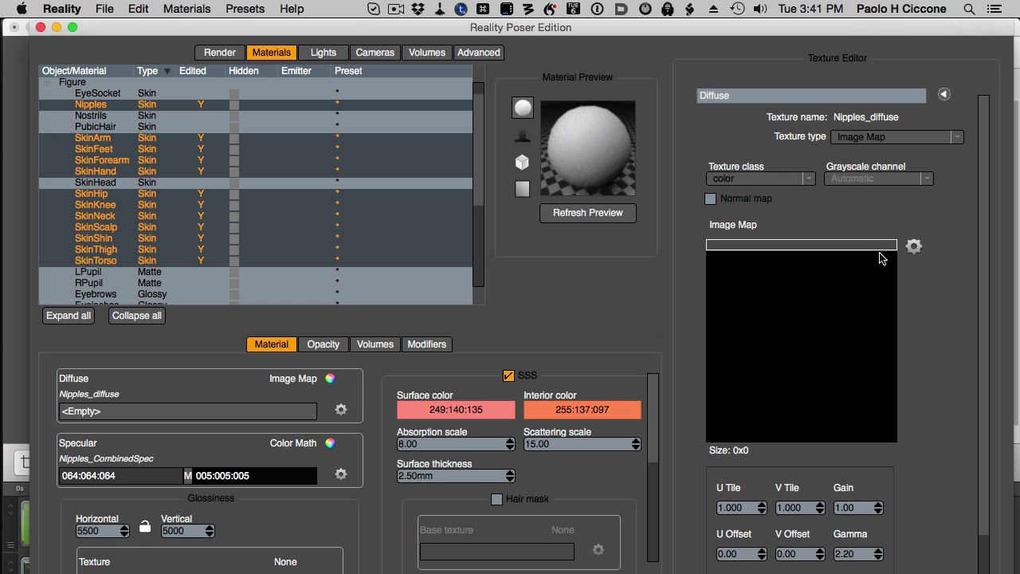
left_click(915, 248)
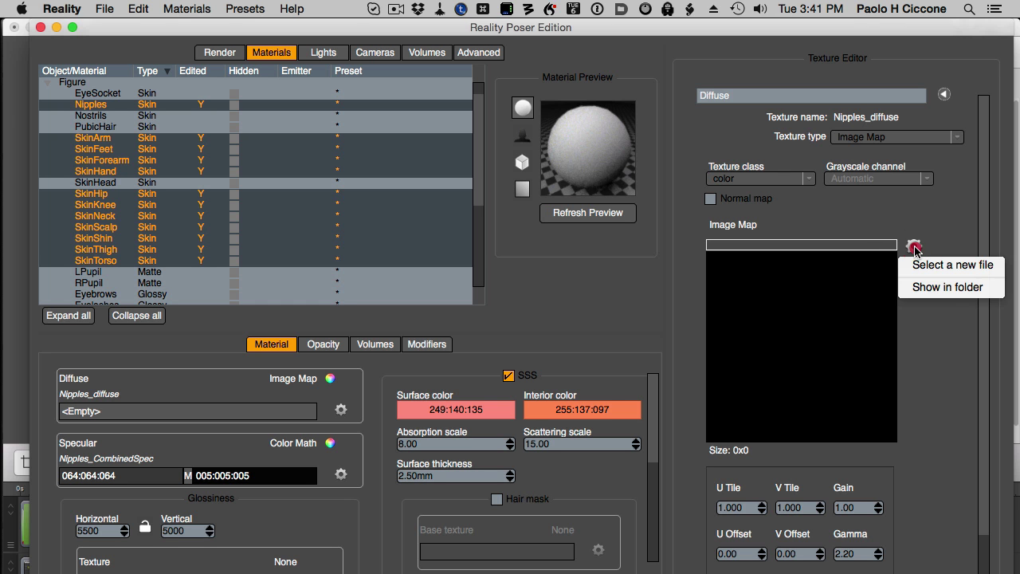
left_click(948, 266)
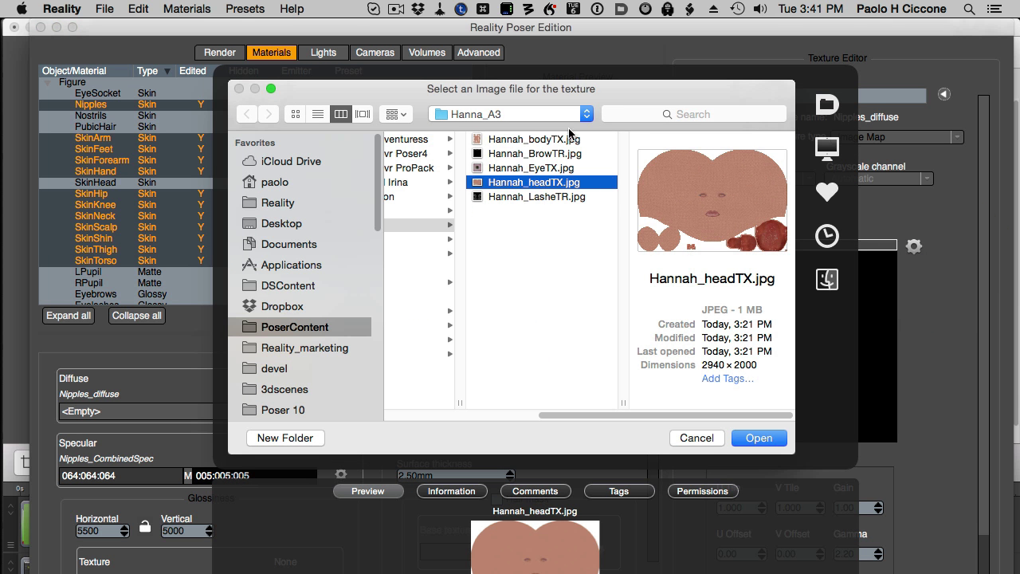
left_click(550, 140)
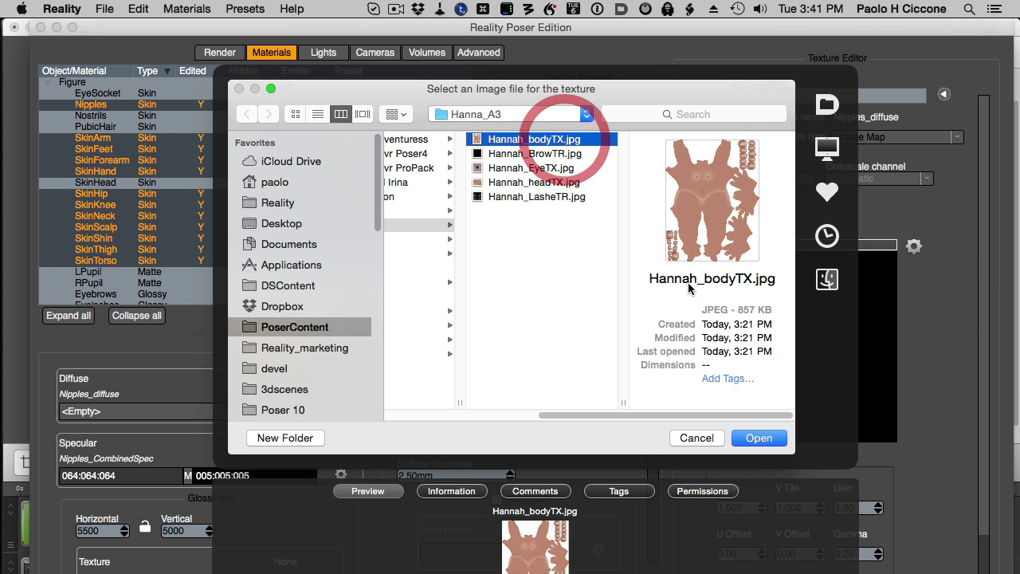
left_click(759, 437)
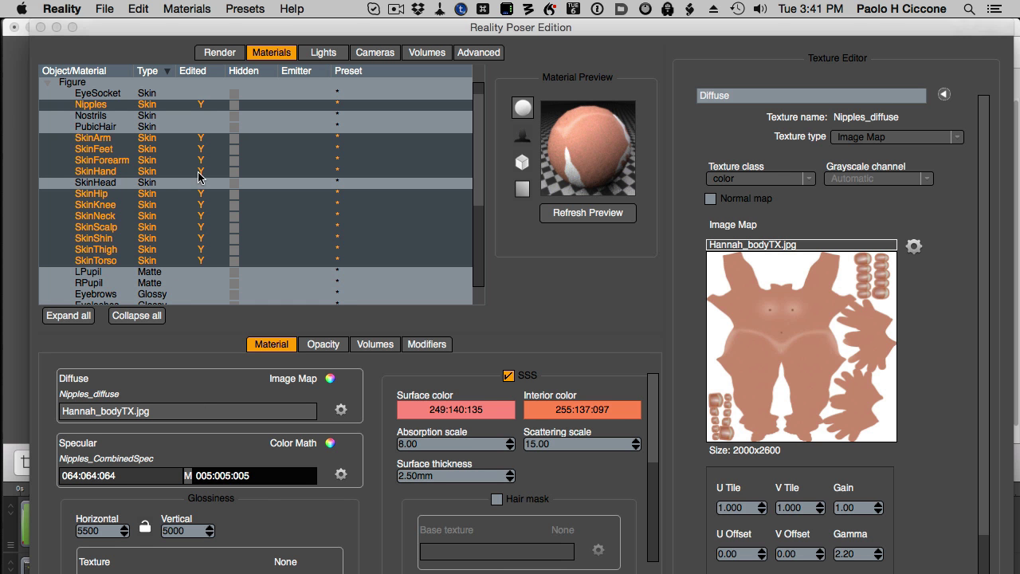
Select the Lips material in Reality's material list.
left_click(121, 183)
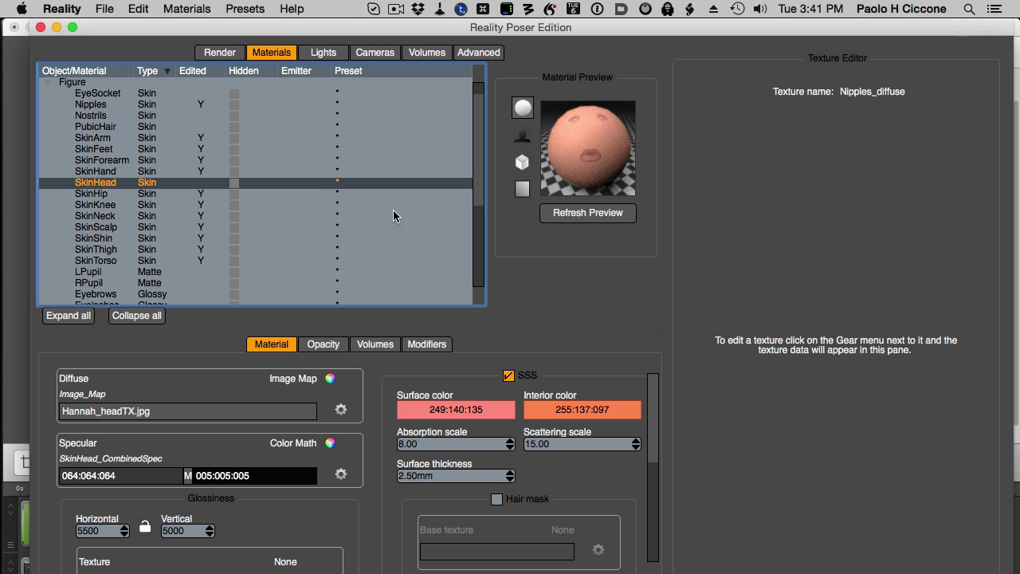
left_click_drag(480, 187, 478, 216)
left_click(93, 283)
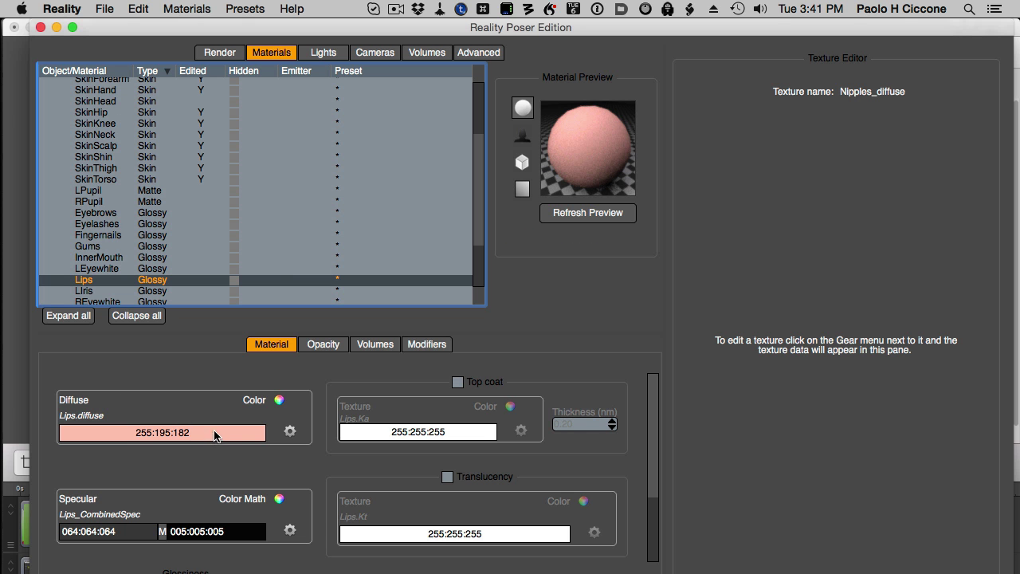
Set the Lips diffuse texture type to Image Map using Hannah_headTX.jpg.
left_click(297, 435)
left_click(321, 463)
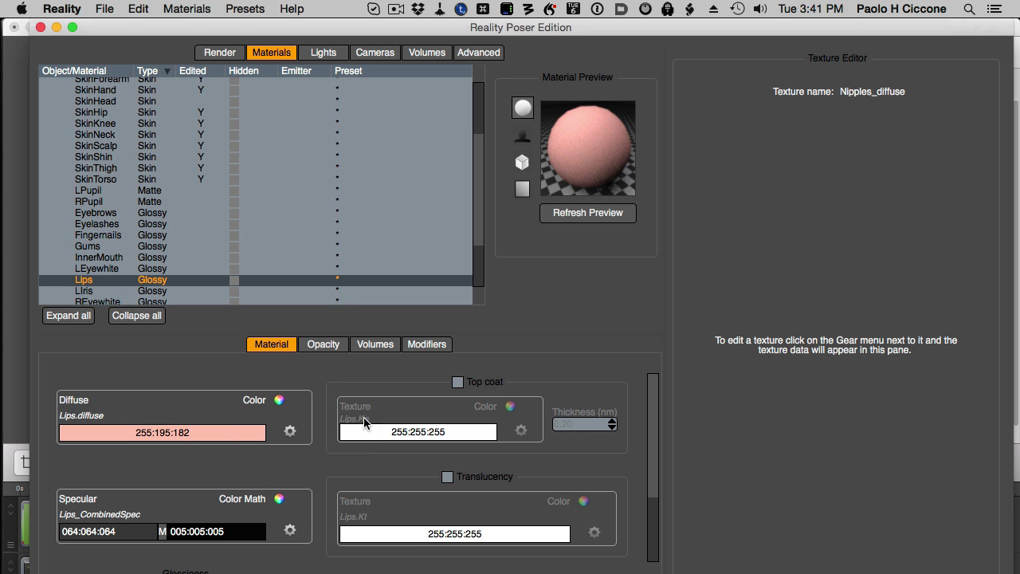
left_click(905, 137)
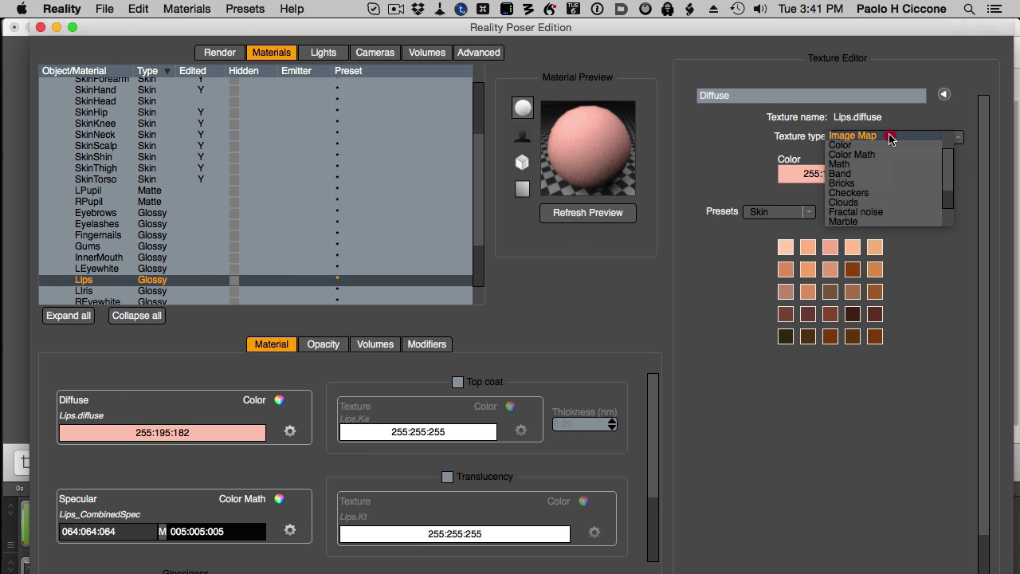
left_click(890, 137)
left_click(913, 246)
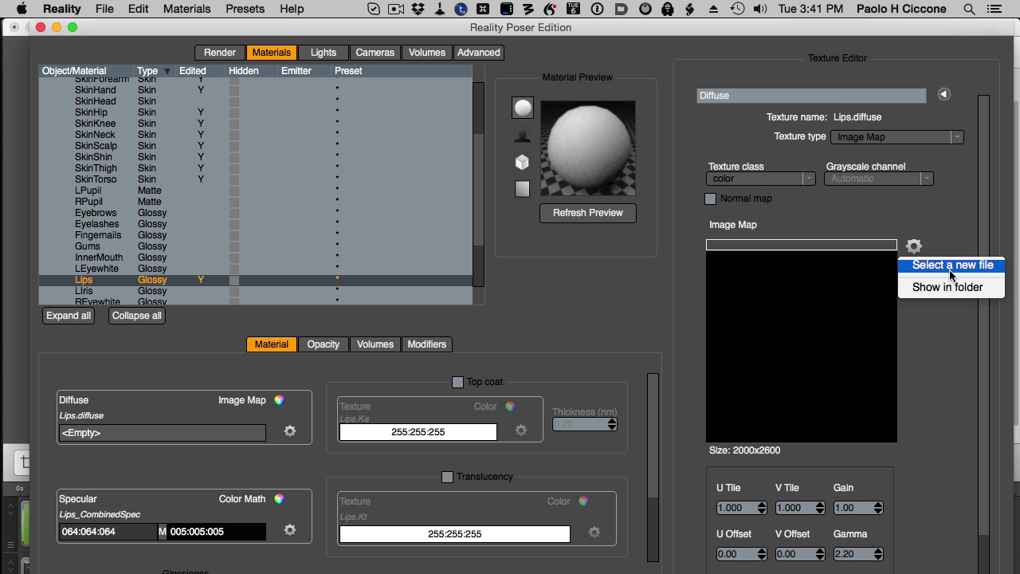
left_click(953, 266)
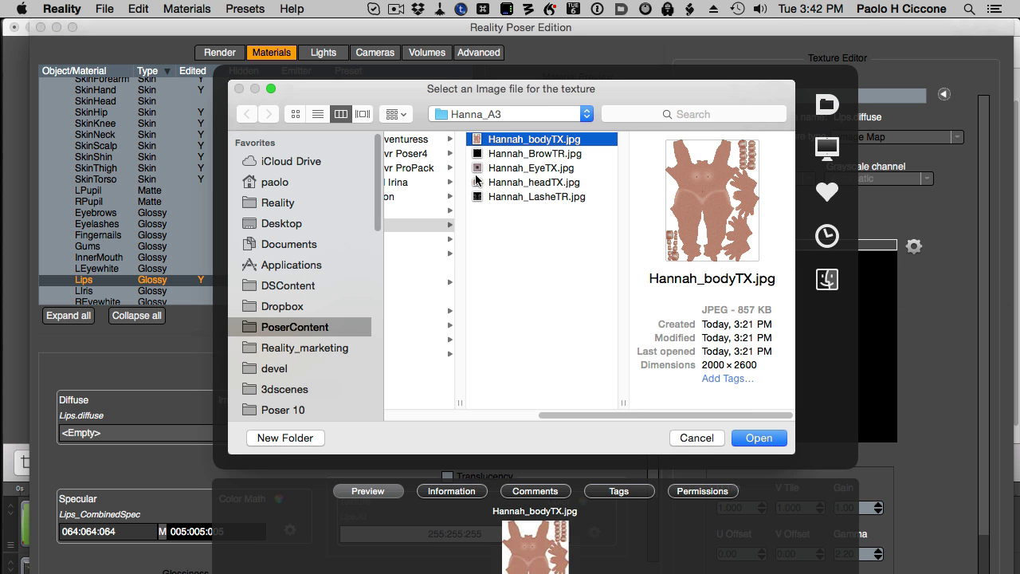
left_click(558, 183)
left_click(781, 442)
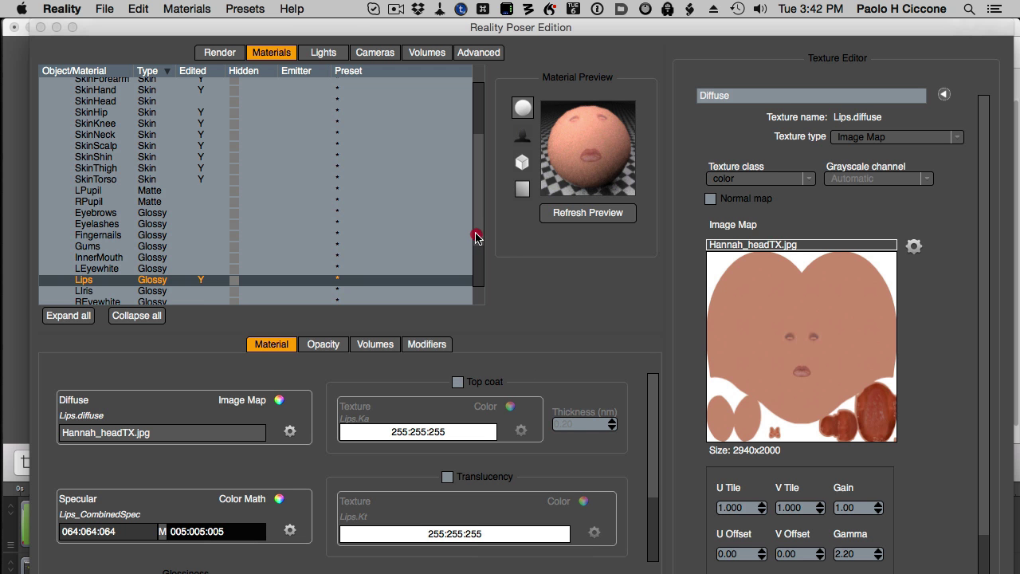
Sort the material list by name and set Eyelashes' Opacity/Map strength to 1.00.
left_click_drag(476, 238, 471, 164)
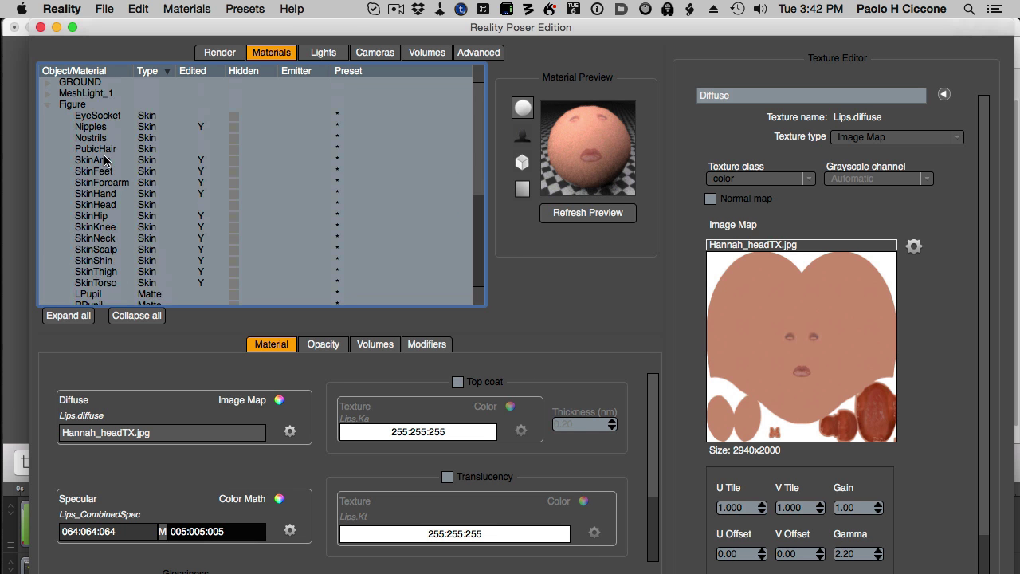
left_click(109, 70)
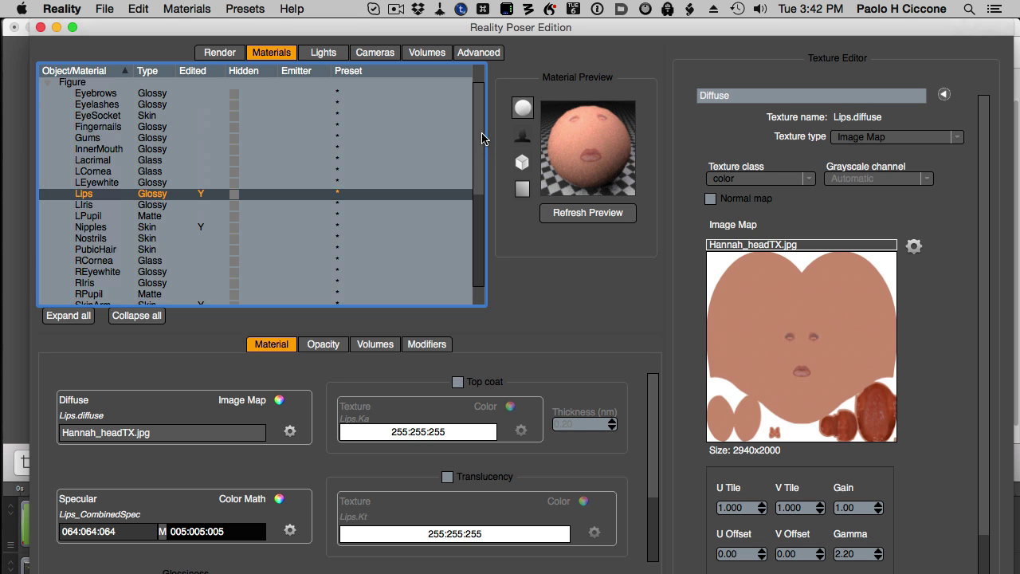
left_click(118, 104)
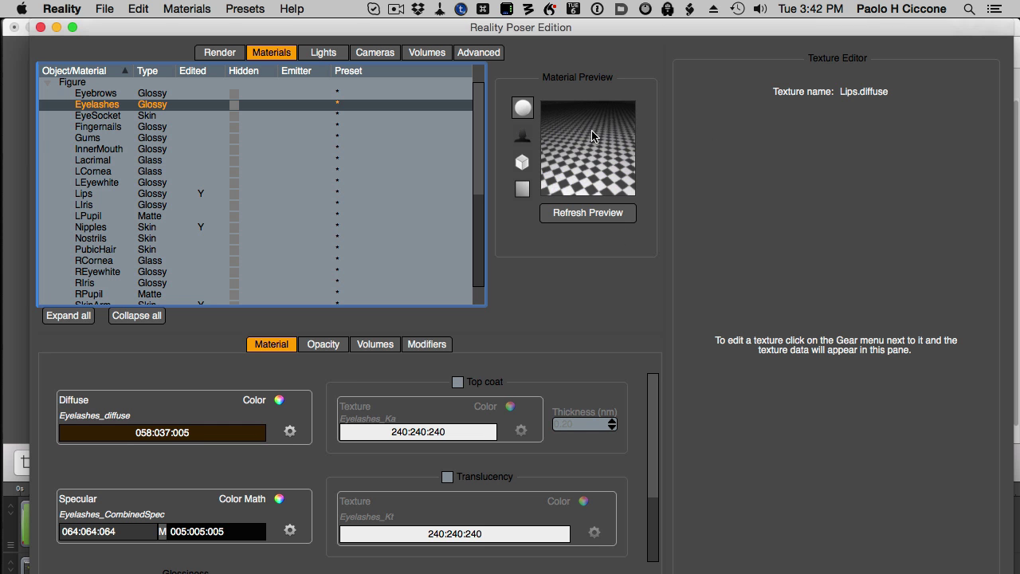
left_click(315, 345)
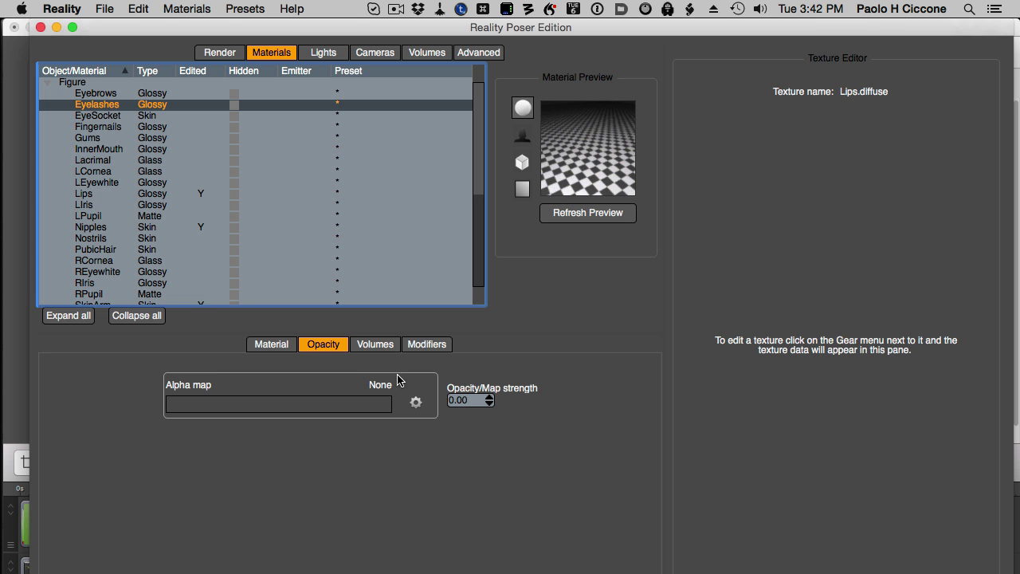
left_click(470, 400)
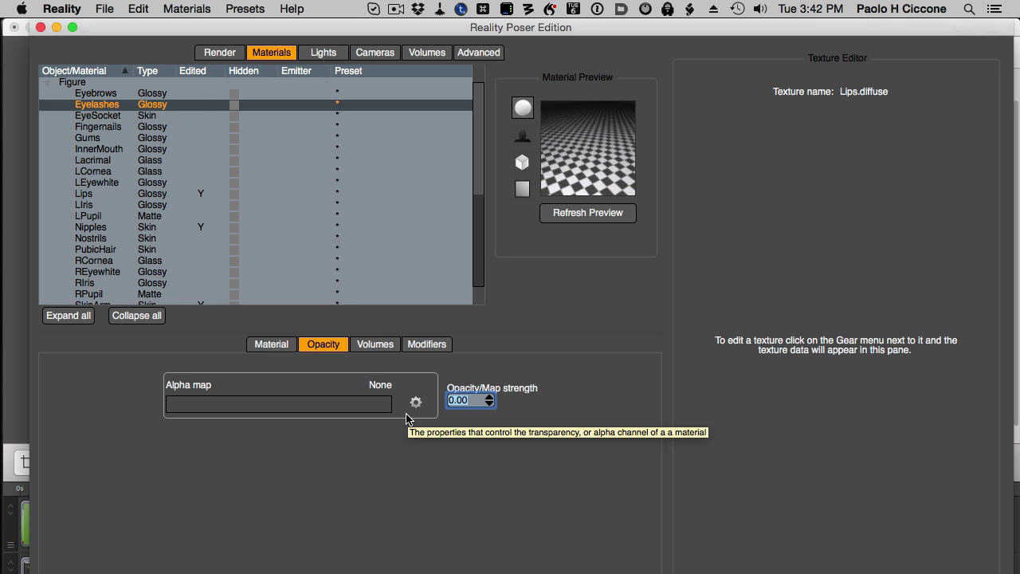
type("1")
key("Return")
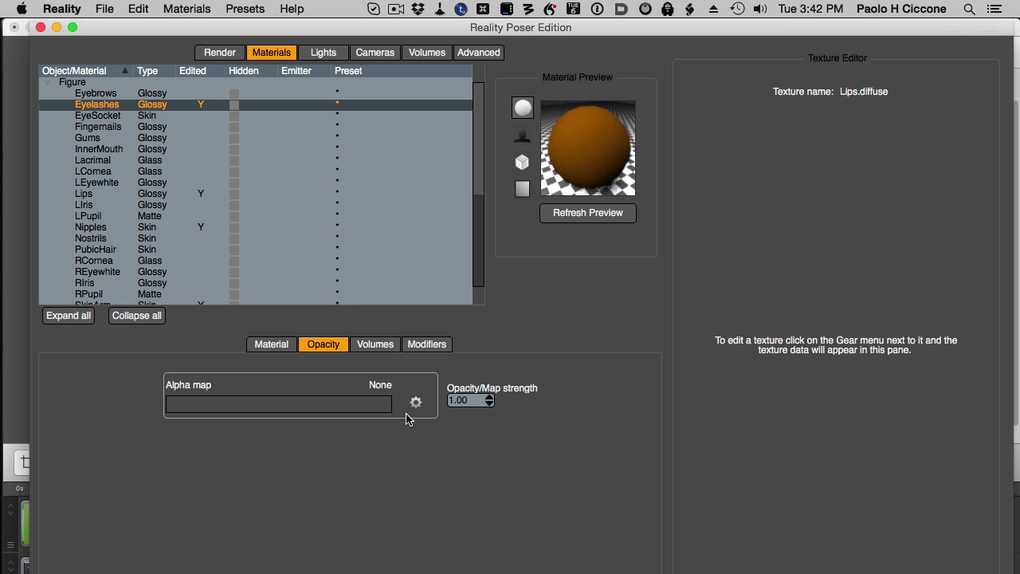
left_click(470, 401)
Load Hannah_LasheTR.jpg as a new image map for the Eyelashes alpha.
left_click(415, 403)
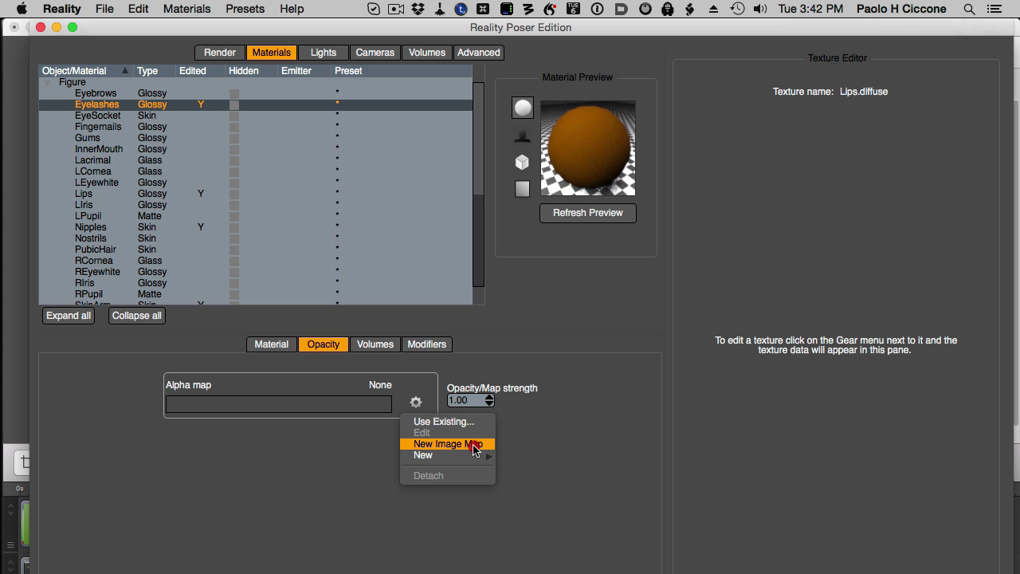
left_click(484, 445)
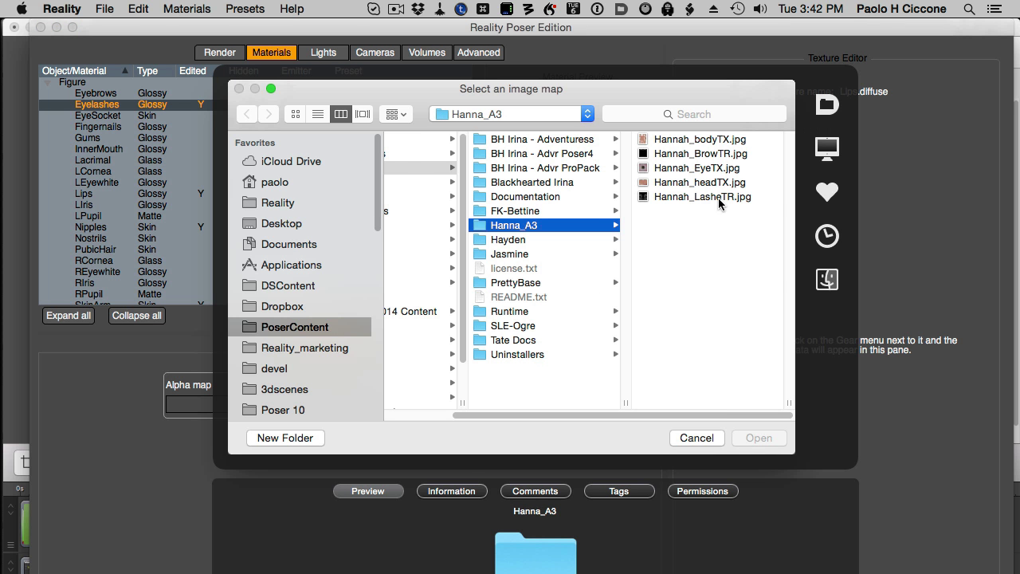
left_click(703, 196)
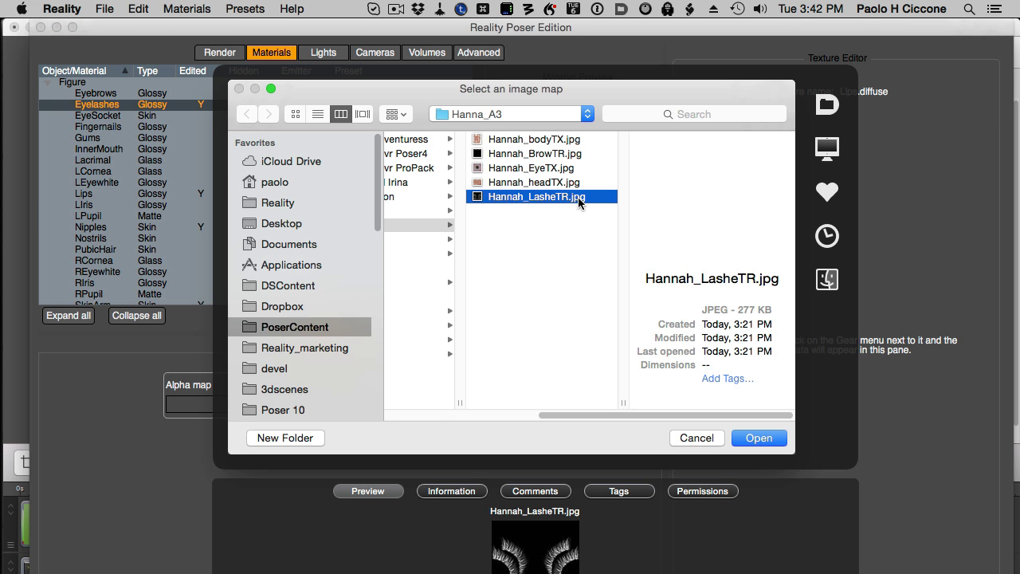
left_click(758, 438)
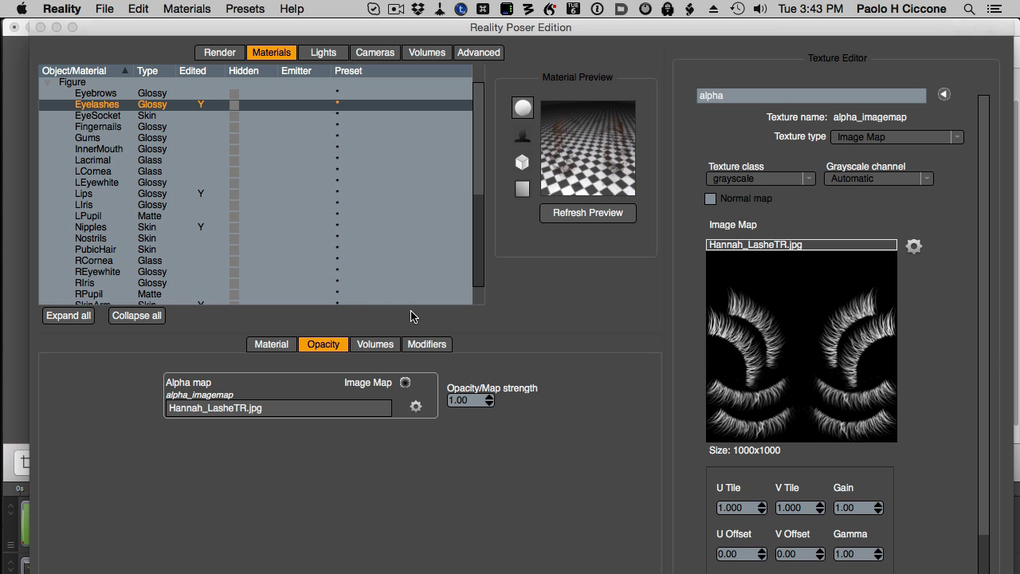
Orbit Poser's Face Camera to check the head, then open Reality's Render settings.
key("super+Tab")
key("super+Tab")
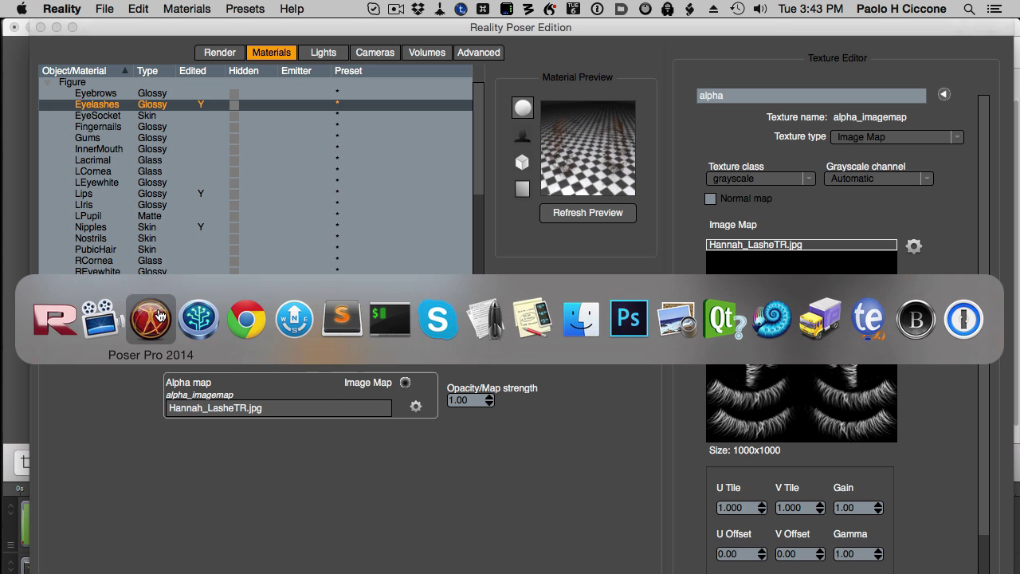
mouse_move(305, 321)
left_mouse_down()
mouse_move(307, 305)
mouse_move(308, 315)
left_mouse_up()
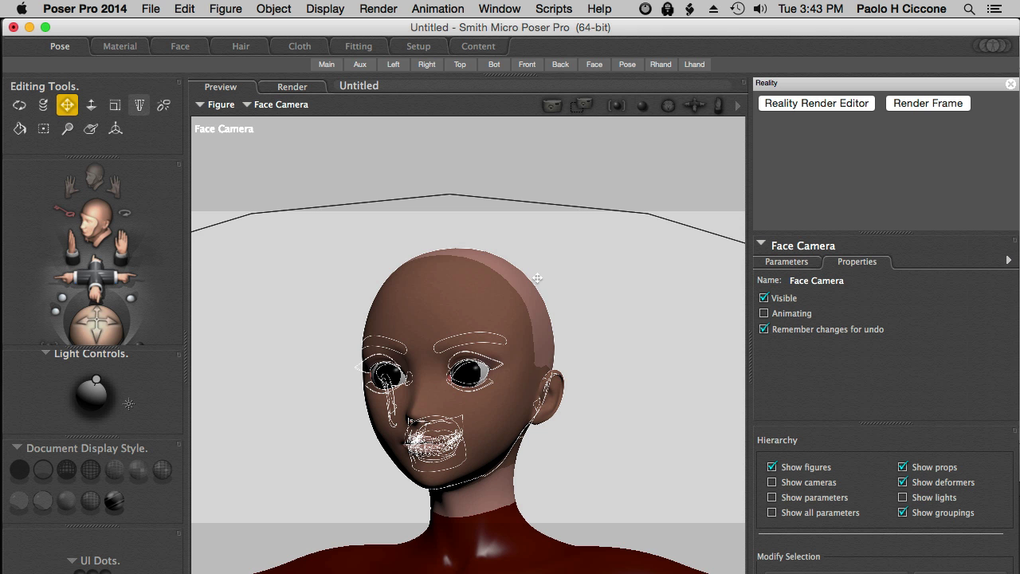
key("super+Tab")
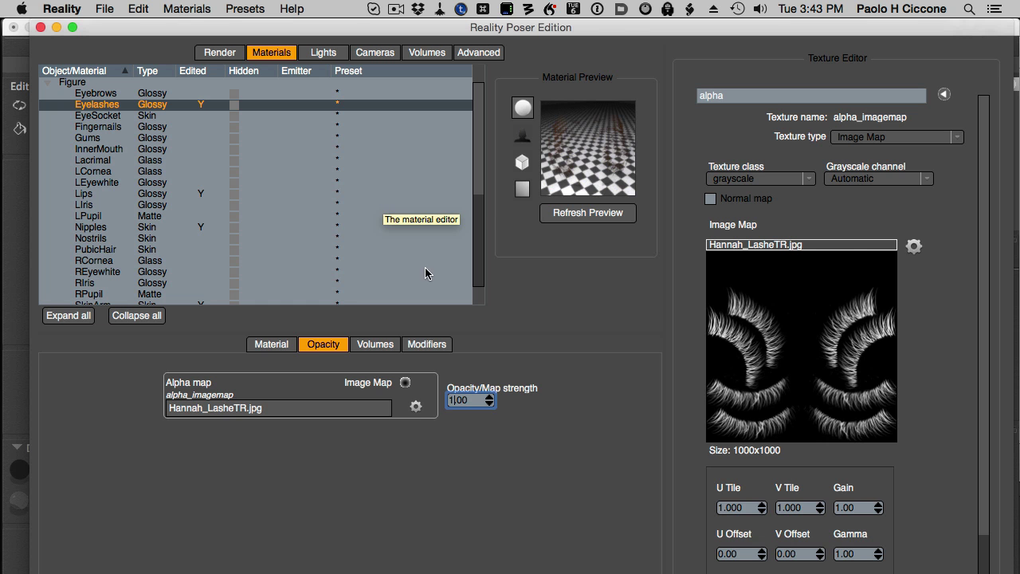
left_click(215, 51)
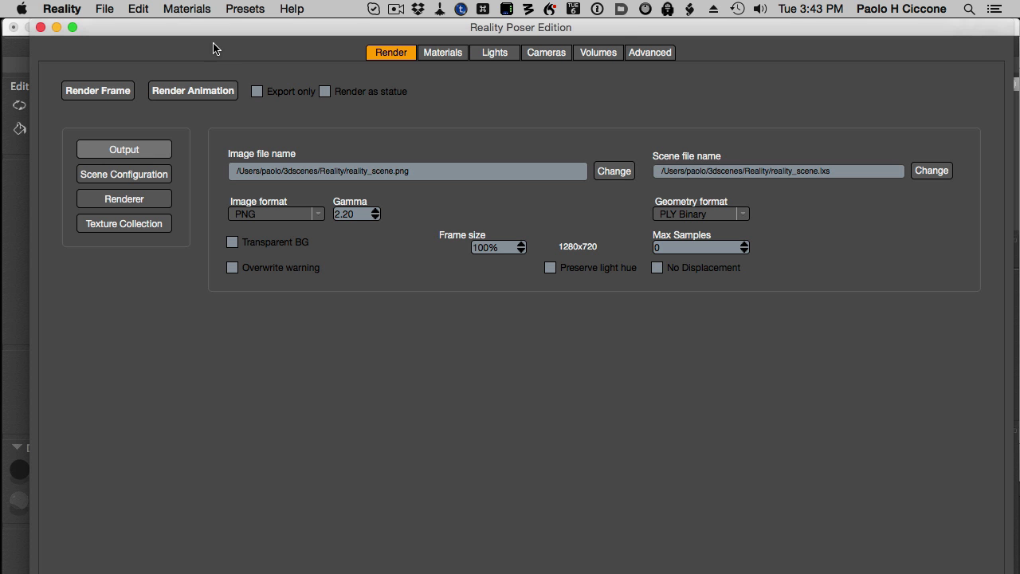
Set the frame size to 75% for 960x540 output and start Render Frame.
left_click(521, 251)
left_click(90, 92)
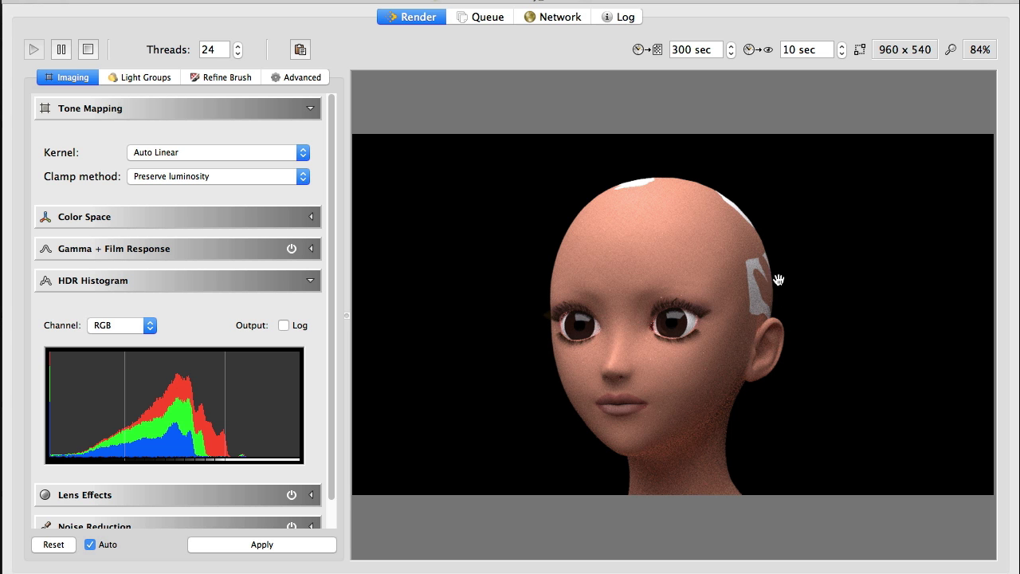
Quit LuxRender from its application menu after reviewing the face render.
left_click(72, 2)
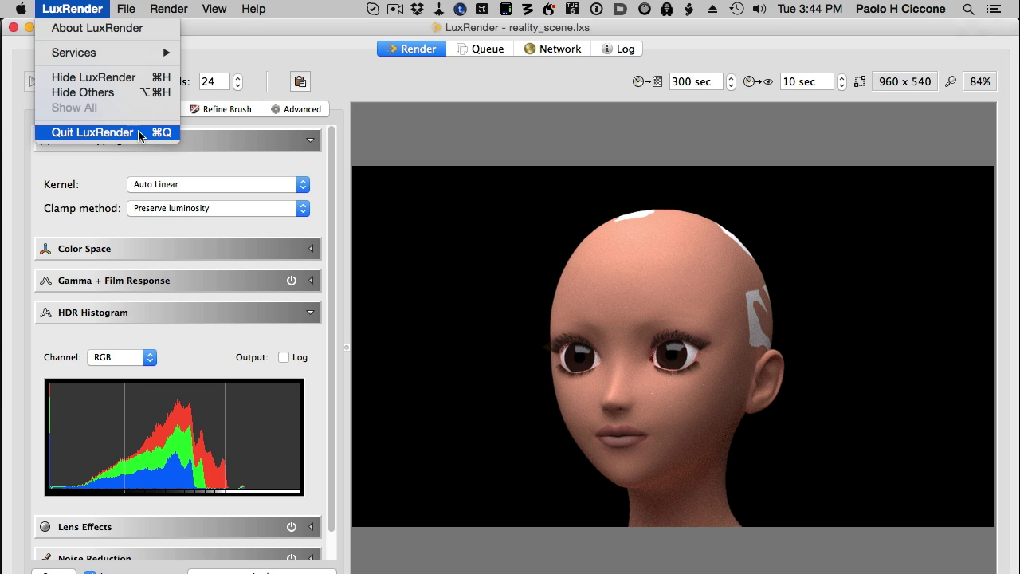
left_click(188, 158)
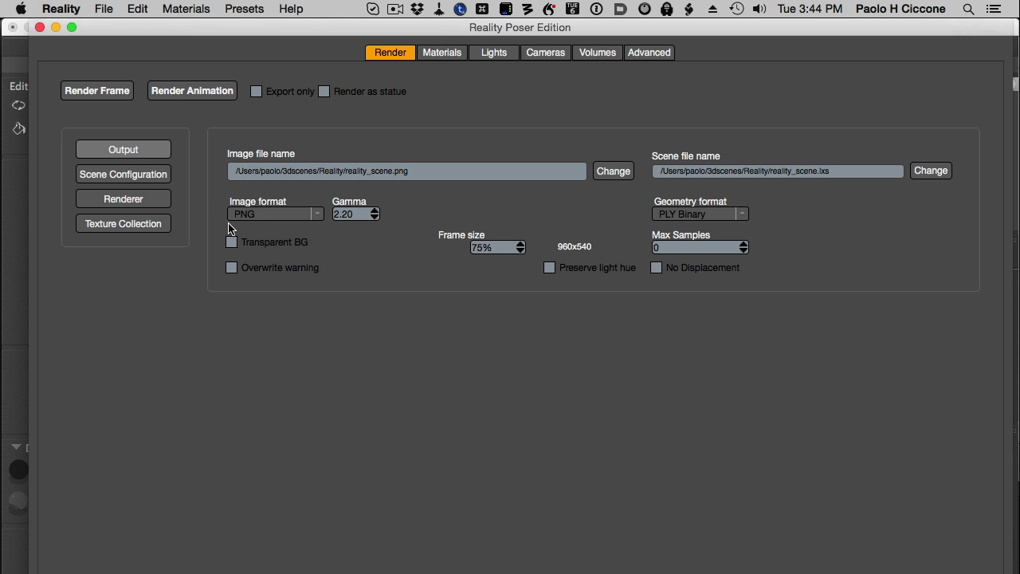
Identify the scalp's material as SkinScalp with Poser's Material room picker, then return to Reality.
left_click(443, 51)
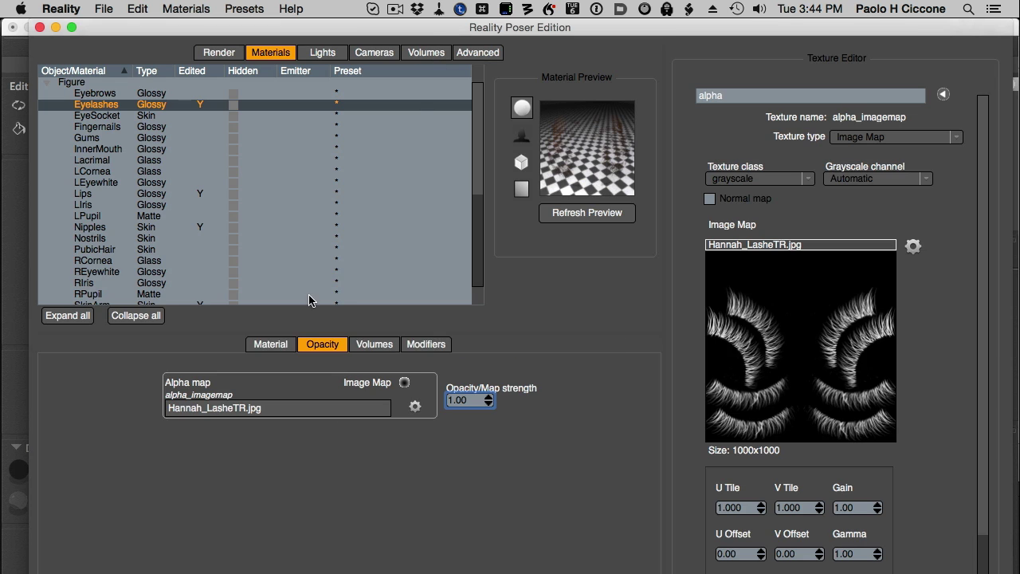
key("super+Tab")
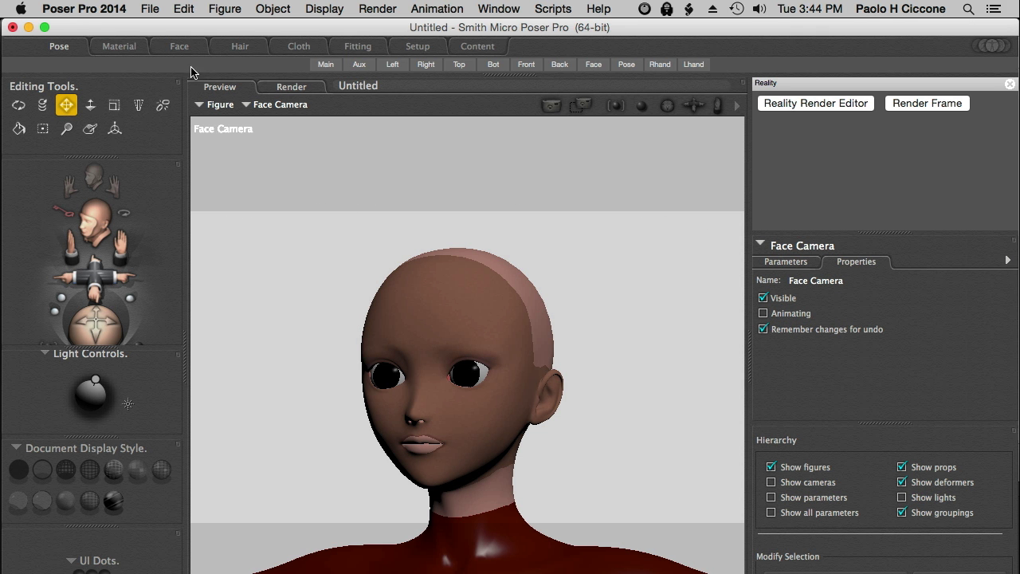
left_click(127, 48)
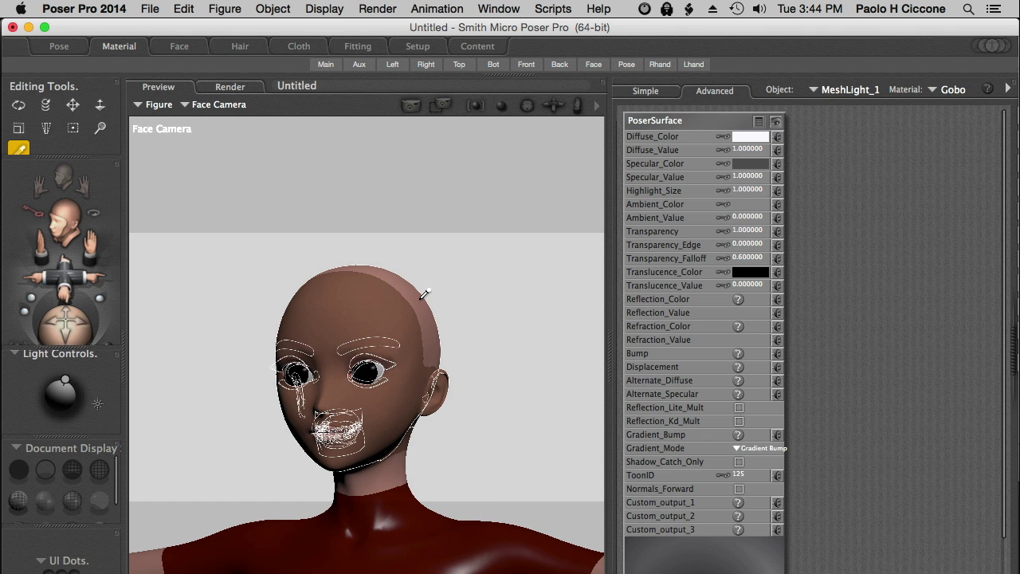
left_click(424, 294)
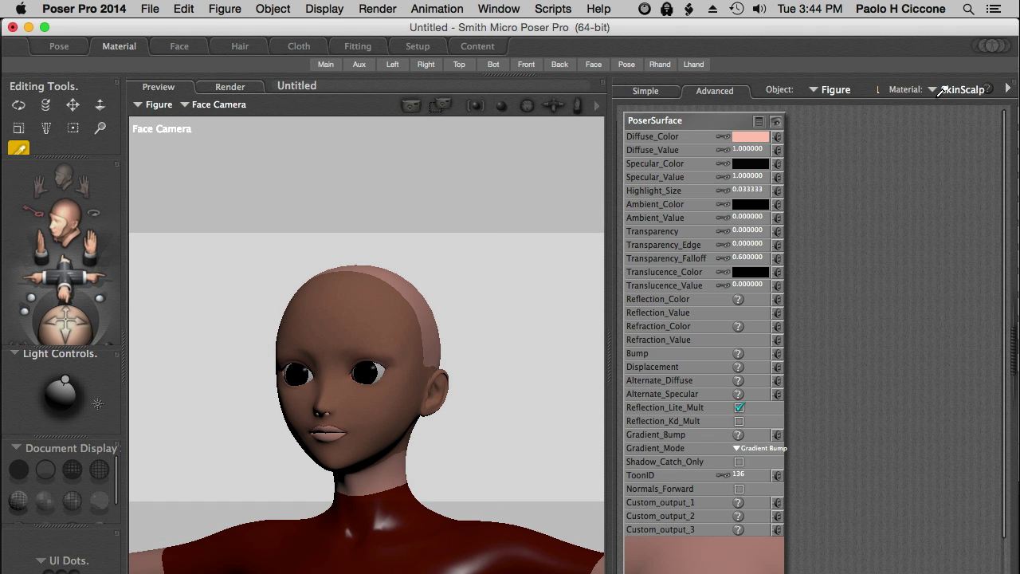
key("super+Tab")
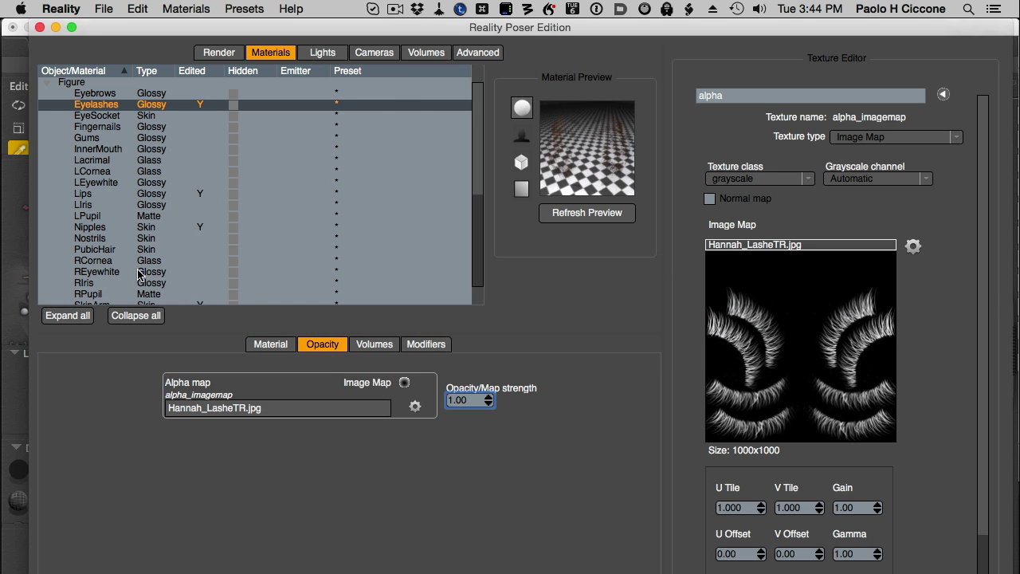
Replace SkinScalp's diffuse image map with the Hannah_headTX.jpg head texture.
left_click(481, 162)
left_click_drag(481, 162, 481, 267)
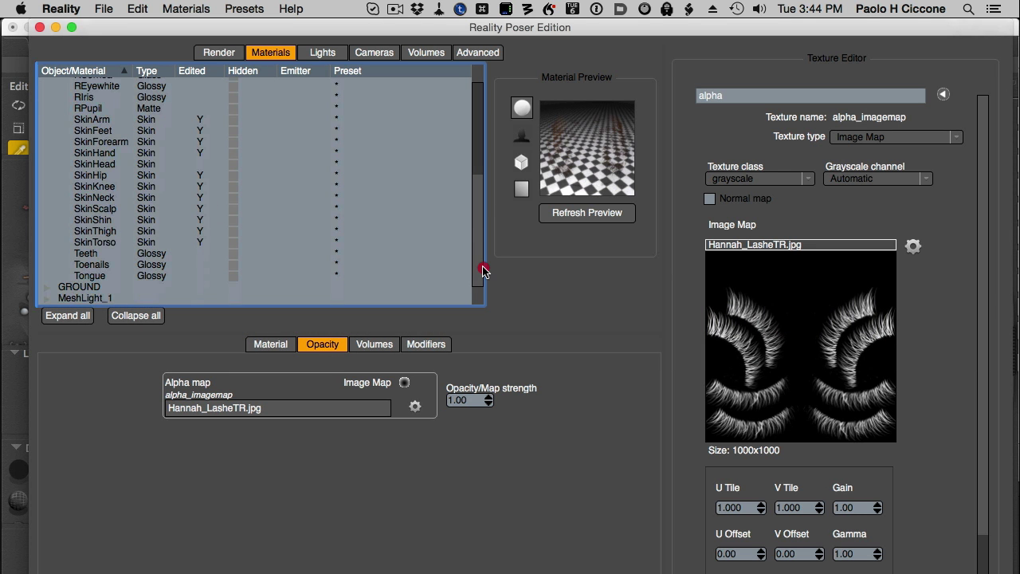
left_click(137, 209)
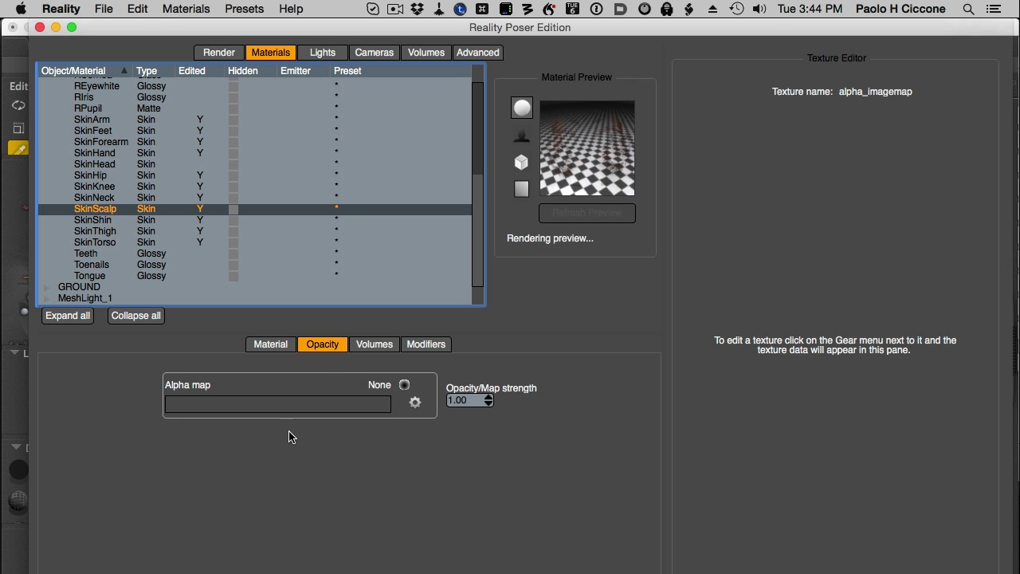
left_click(265, 345)
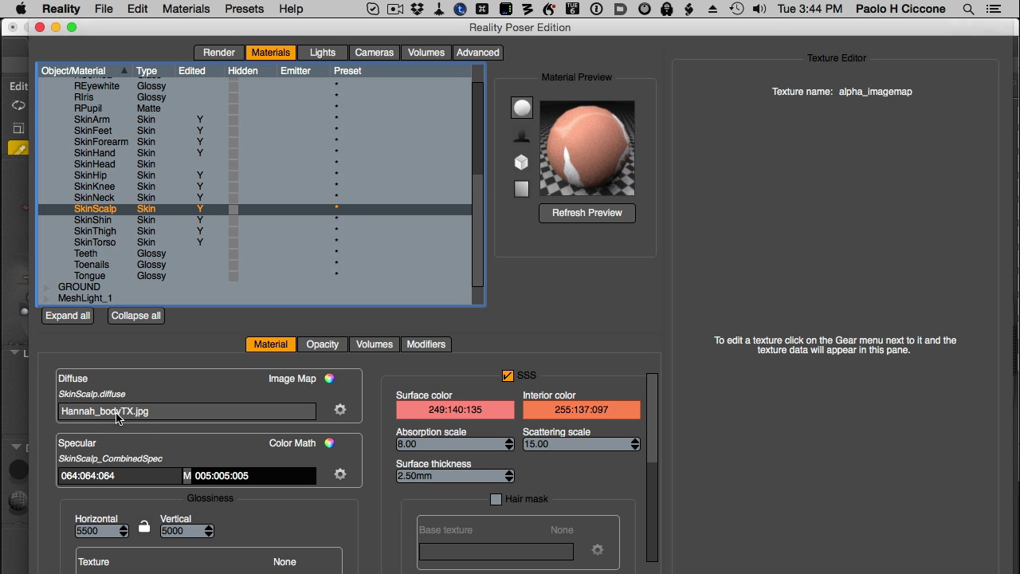
left_click(172, 412)
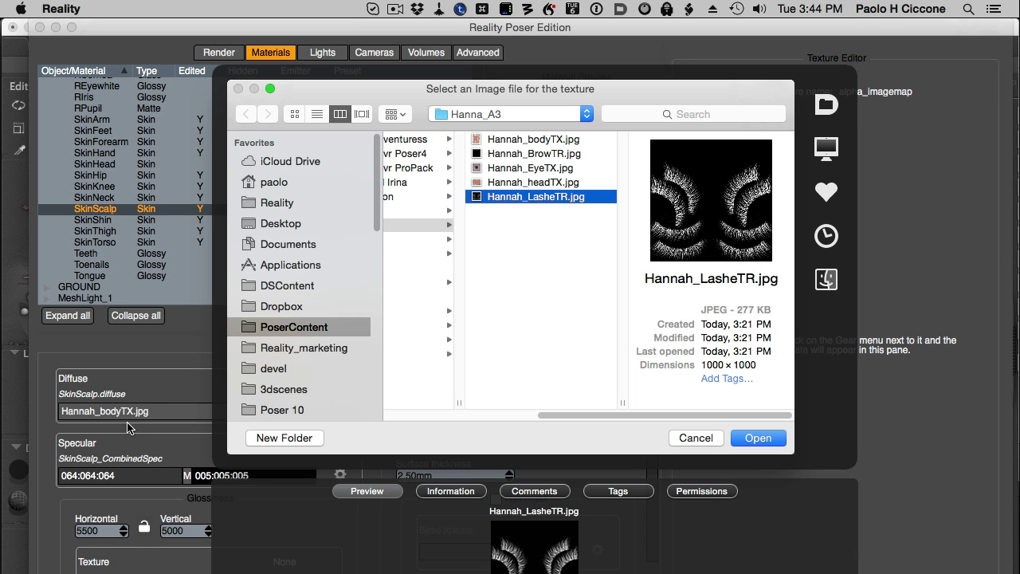
left_click(558, 183)
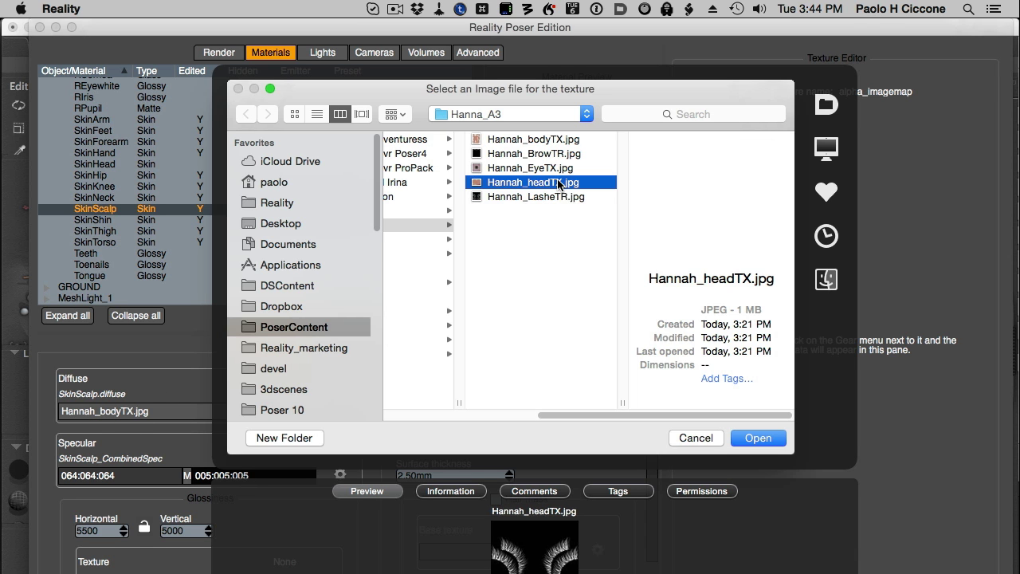
left_click(755, 438)
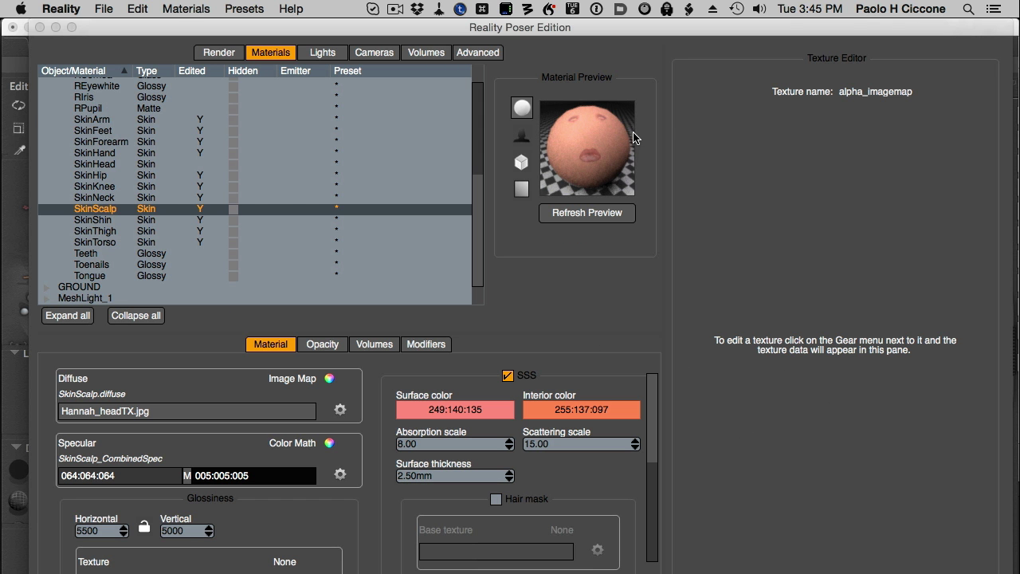
Export the scene to LuxRender and apply display settings so the head render refines.
left_click(221, 55)
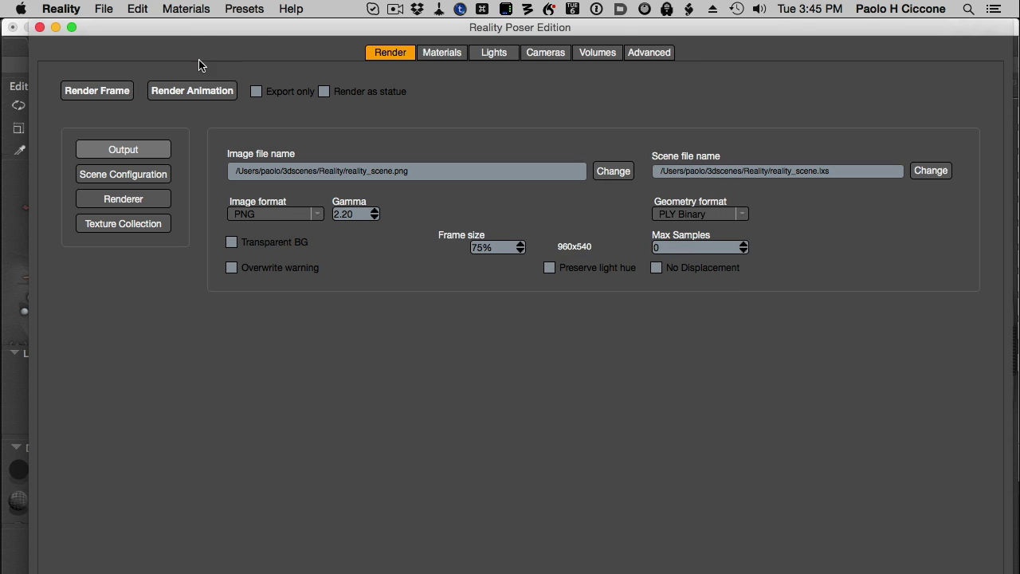
left_click(109, 95)
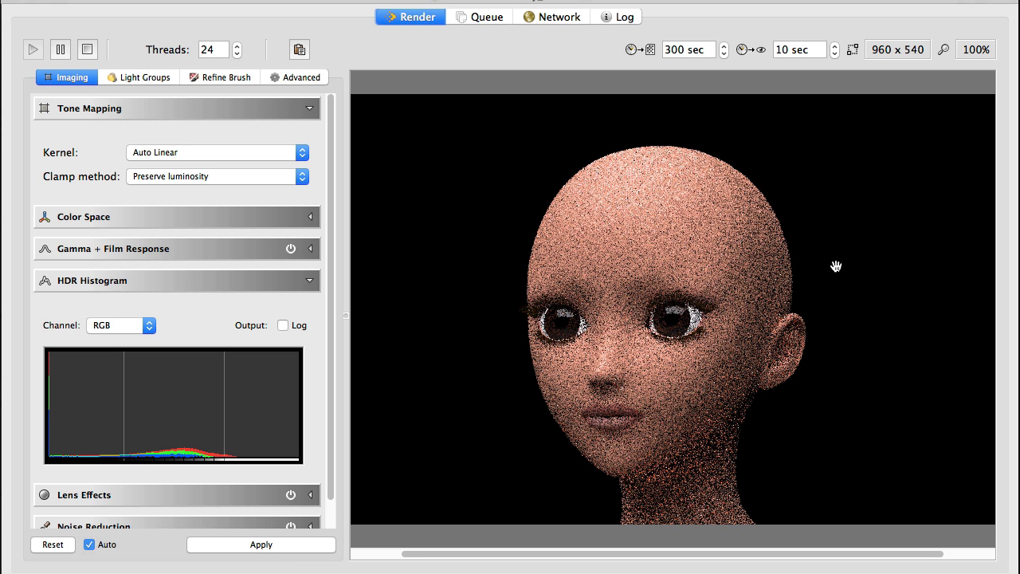
scroll(820, 270, "down", 1)
left_click(309, 541)
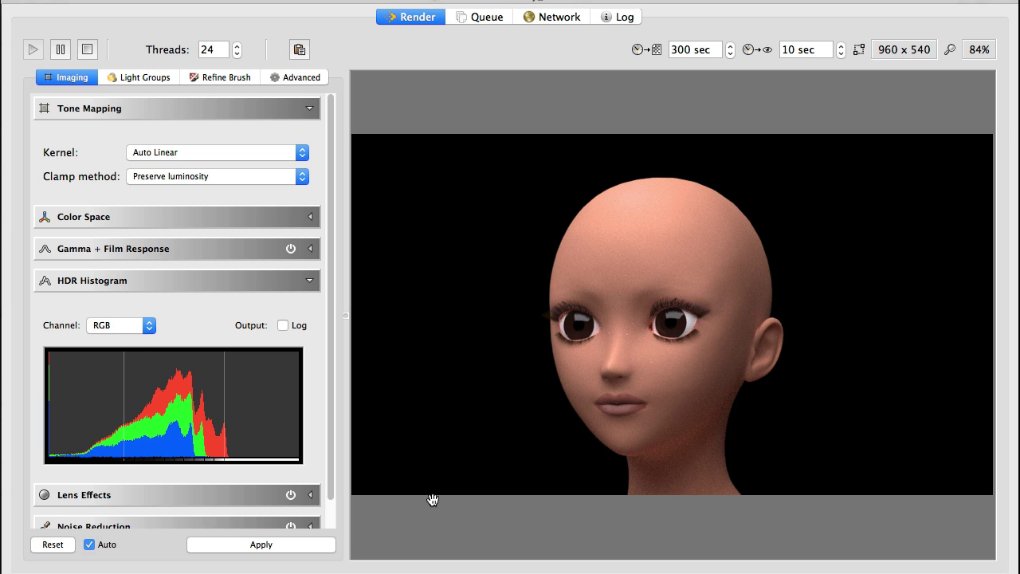
Quit LuxRender and switch Poser's view to the full-body Main Camera.
left_click(90, 0)
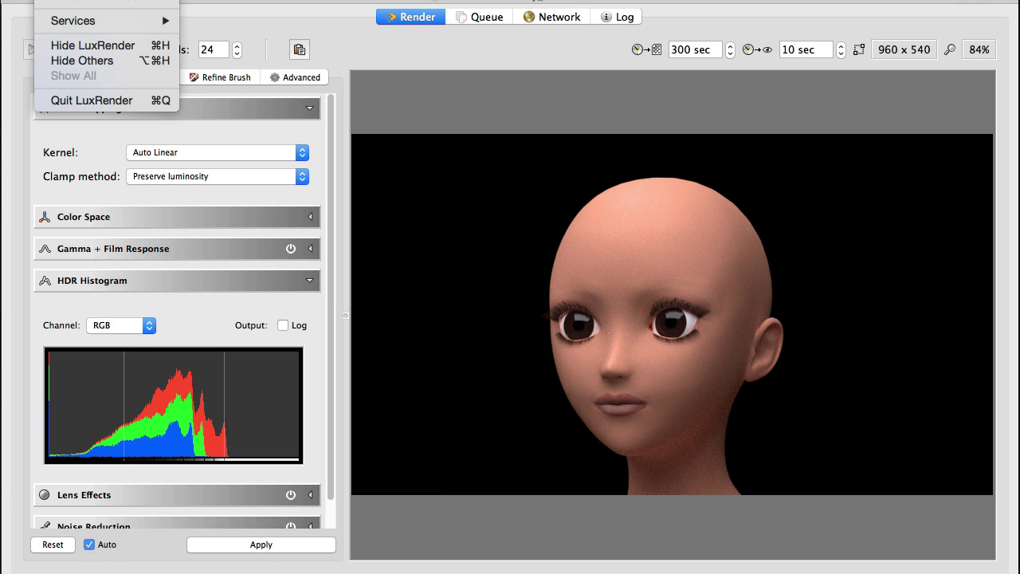
left_click(117, 101)
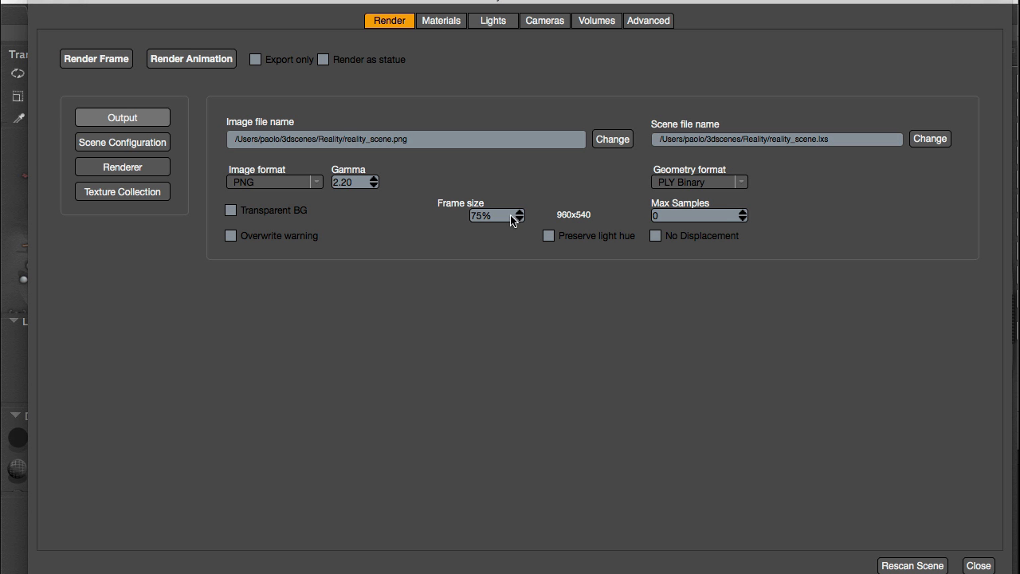
key("super+Tab")
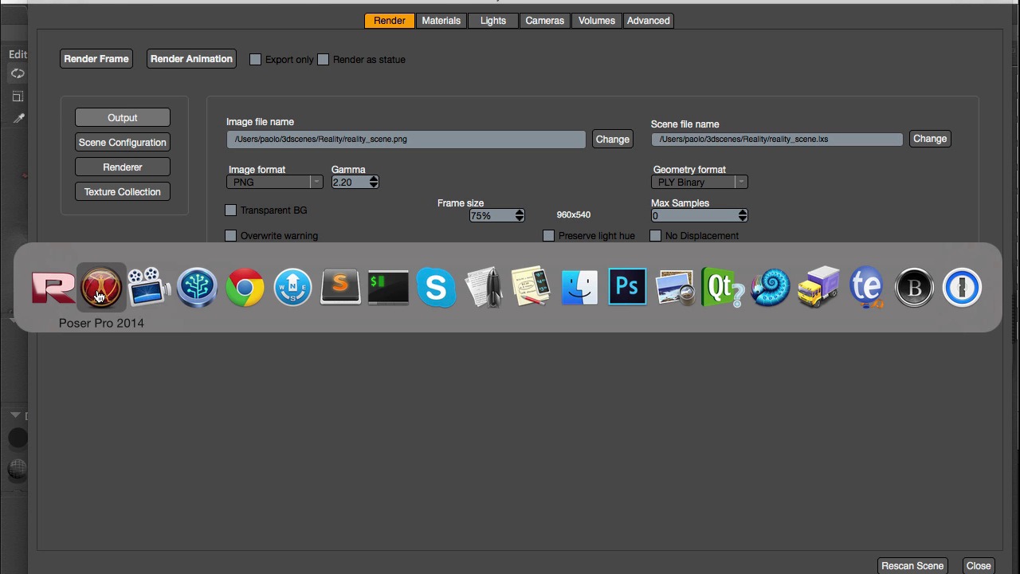
left_click(94, 296)
left_click(326, 33)
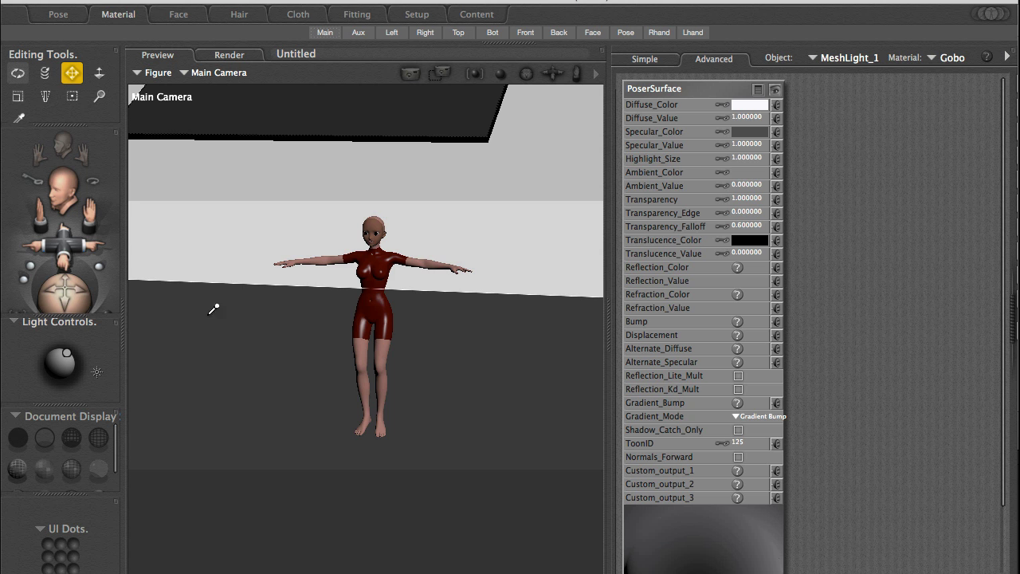
Export the Main Camera scene from Reality and start a new LuxRender render.
key("super+Tab")
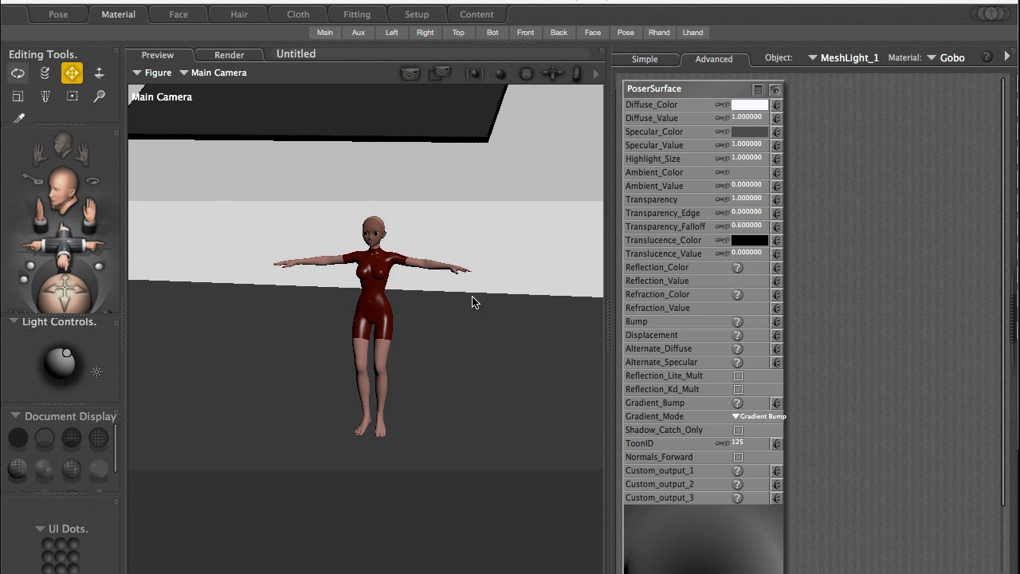
key("super+Tab")
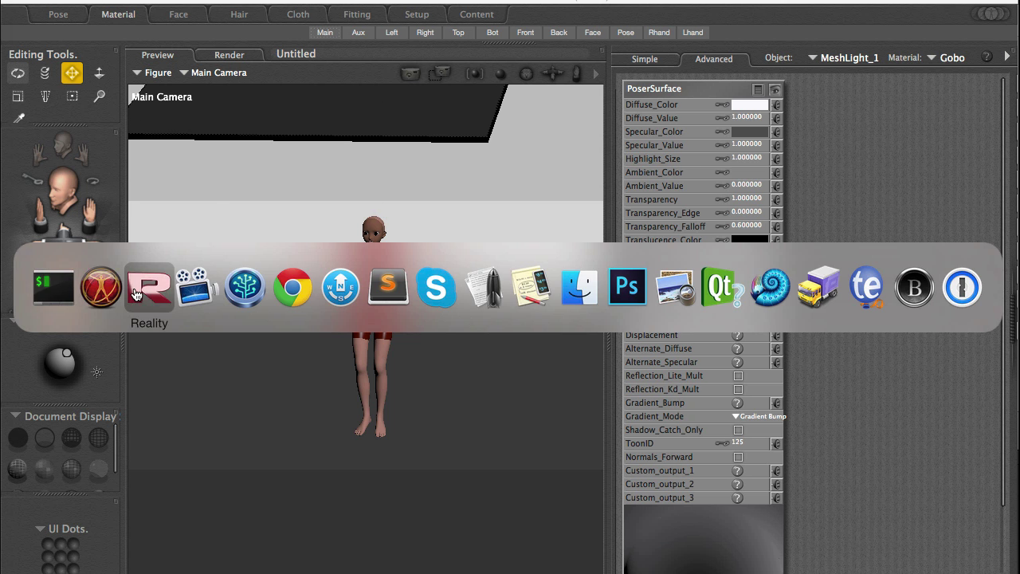
left_click(149, 289)
left_click(110, 61)
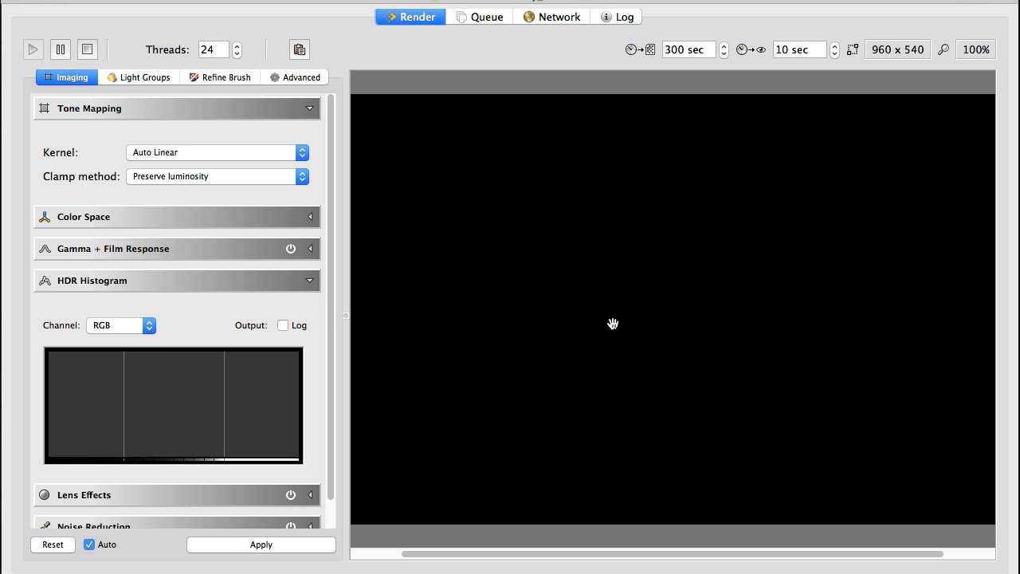
Apply display settings and switch tone mapping to Linear with estimated exposure.
scroll(611, 323, "down", 1)
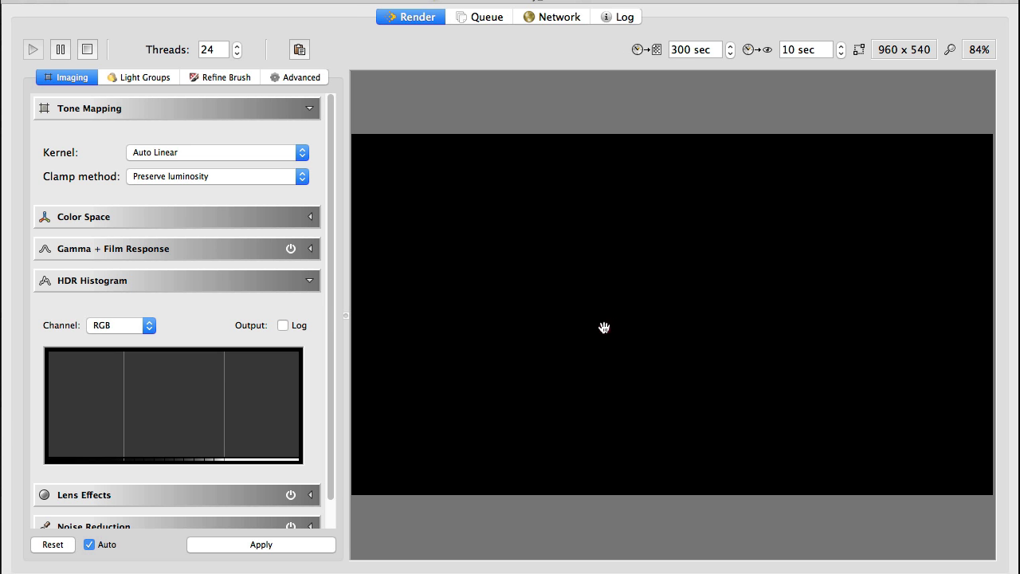
left_click(311, 548)
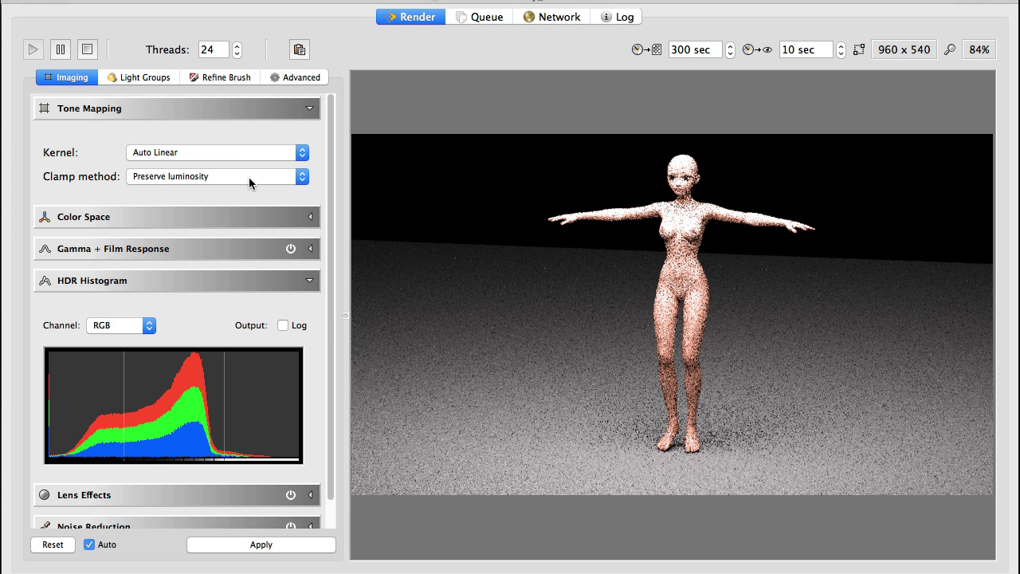
left_click(244, 151)
left_click(214, 118)
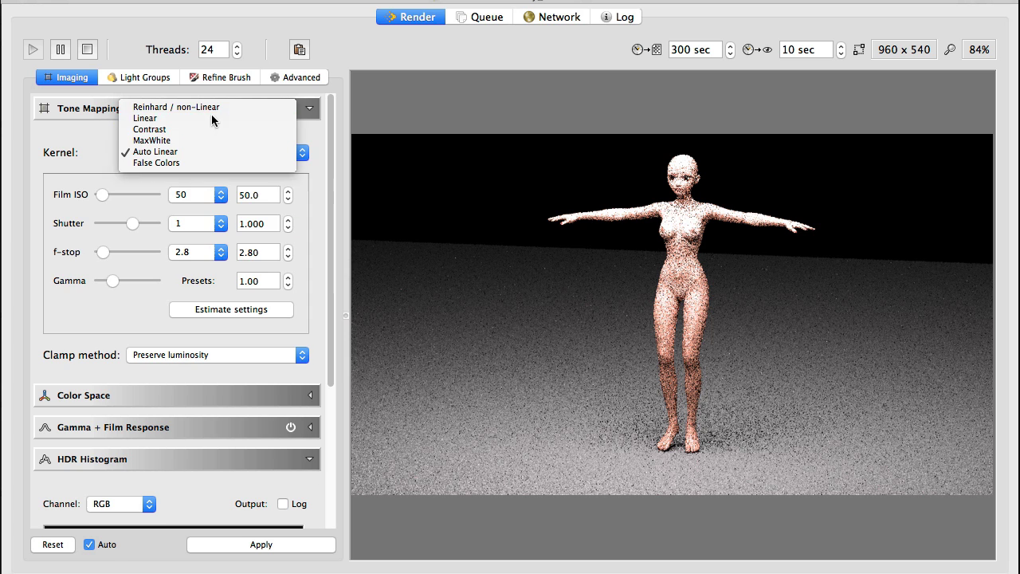
left_click(279, 310)
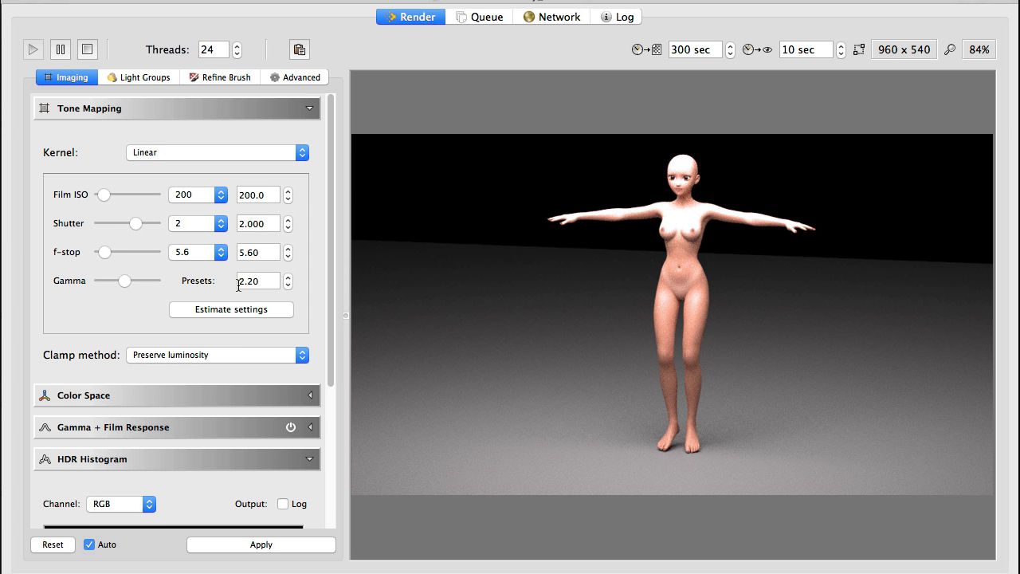
Lower Film ISO to 125 and then to 100.
left_click(198, 197)
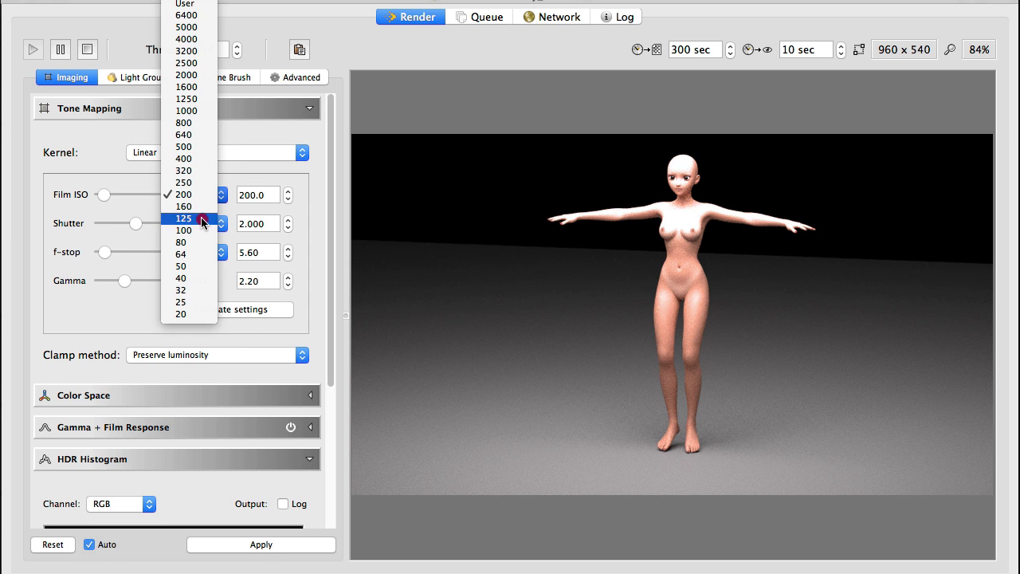
left_click(196, 219)
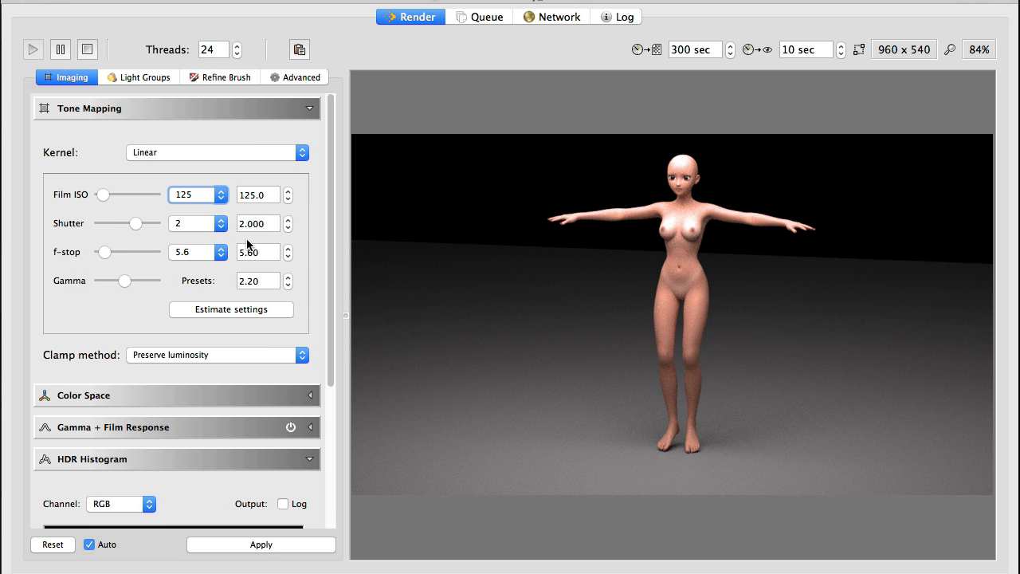
left_click(197, 197)
left_click(192, 223)
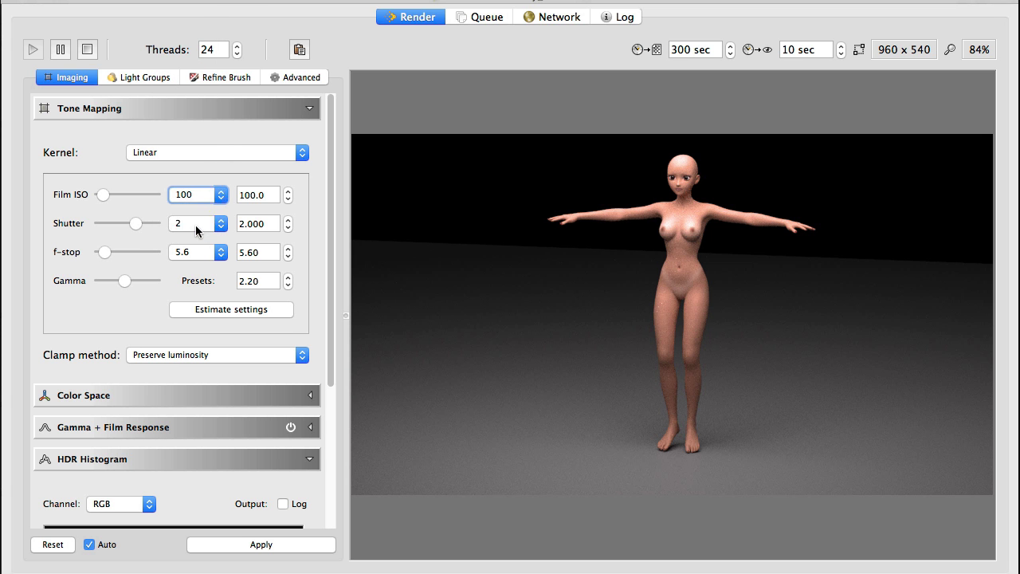